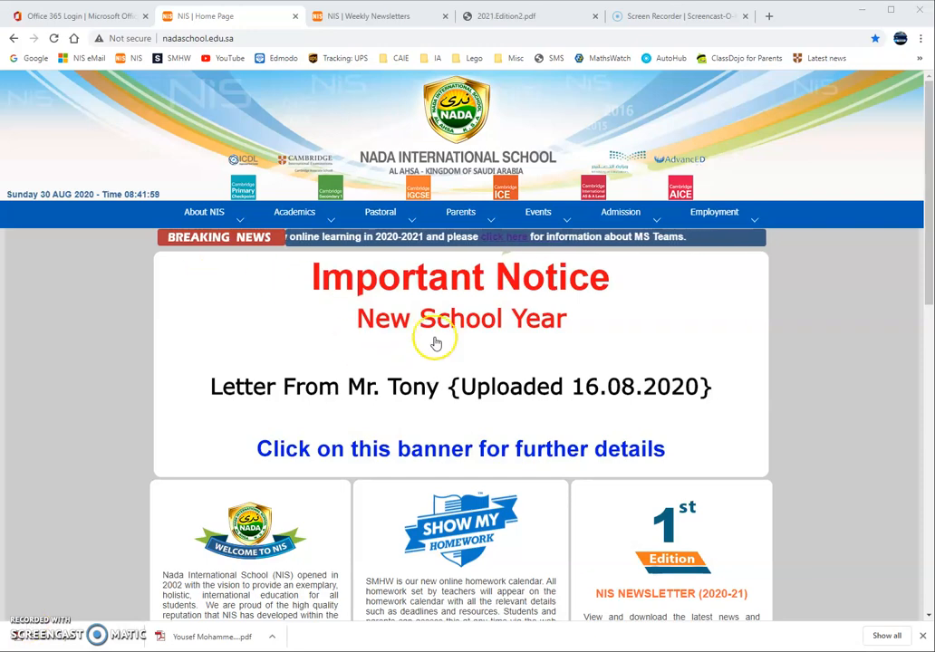
Step: Scroll down the NIS home page and open the Online Learning Resource (KG-12) page
scroll(444, 428, down, 5)
scroll(453, 417, up, 5)
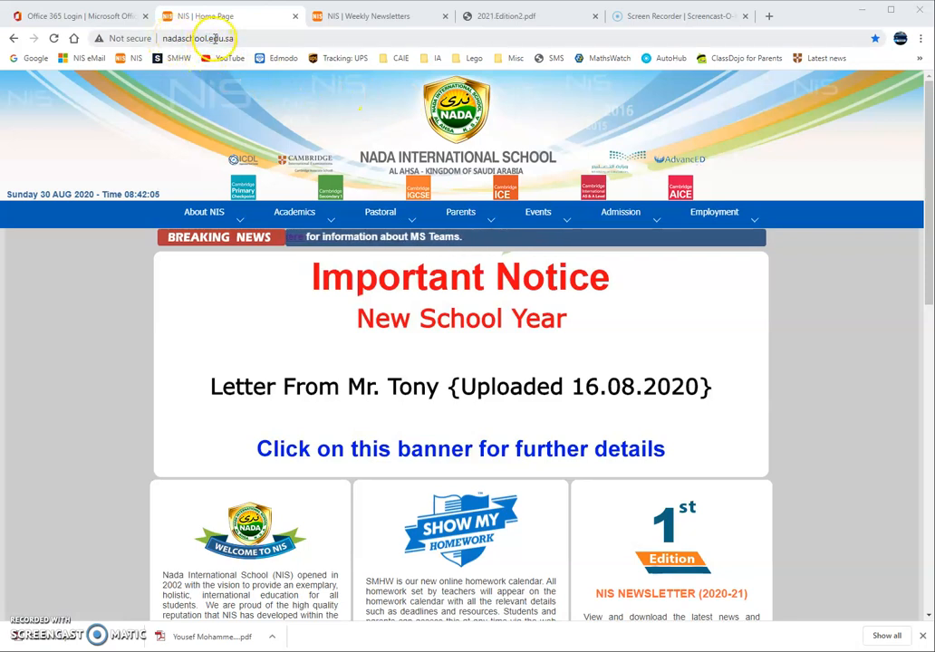
click(254, 40)
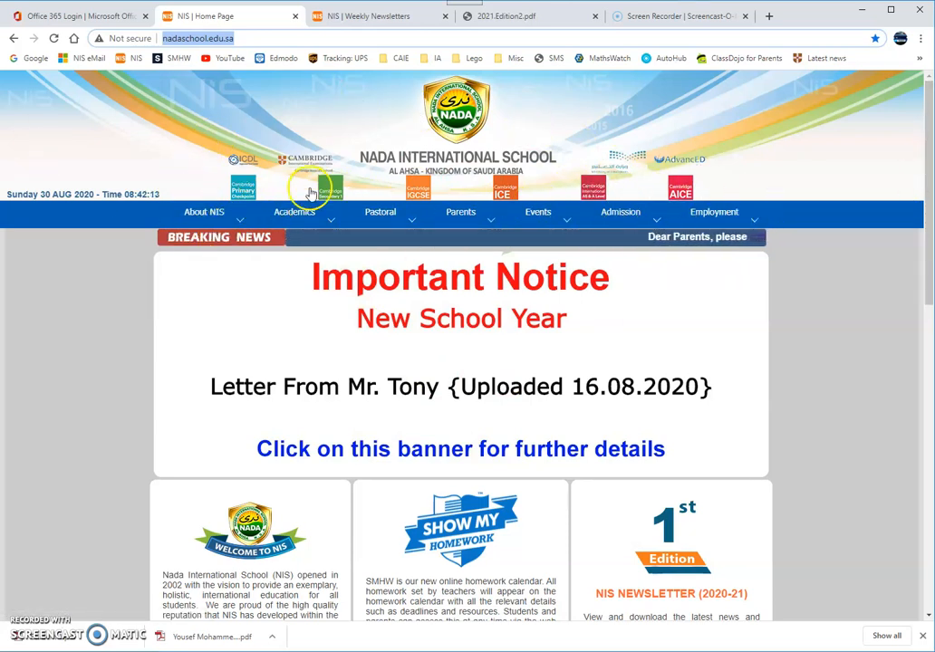
mouse_move(740, 214)
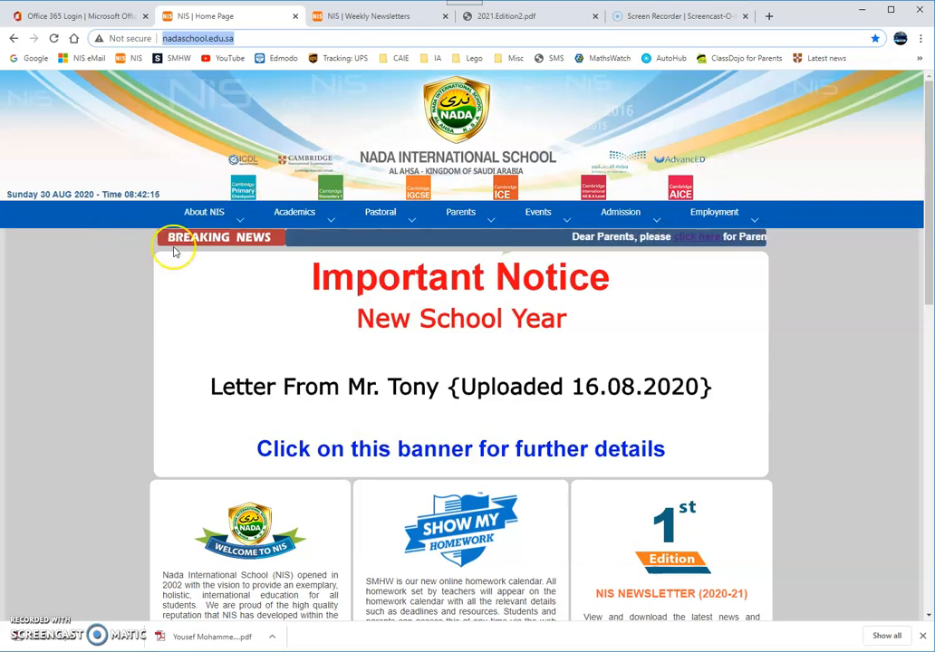
mouse_move(166, 239)
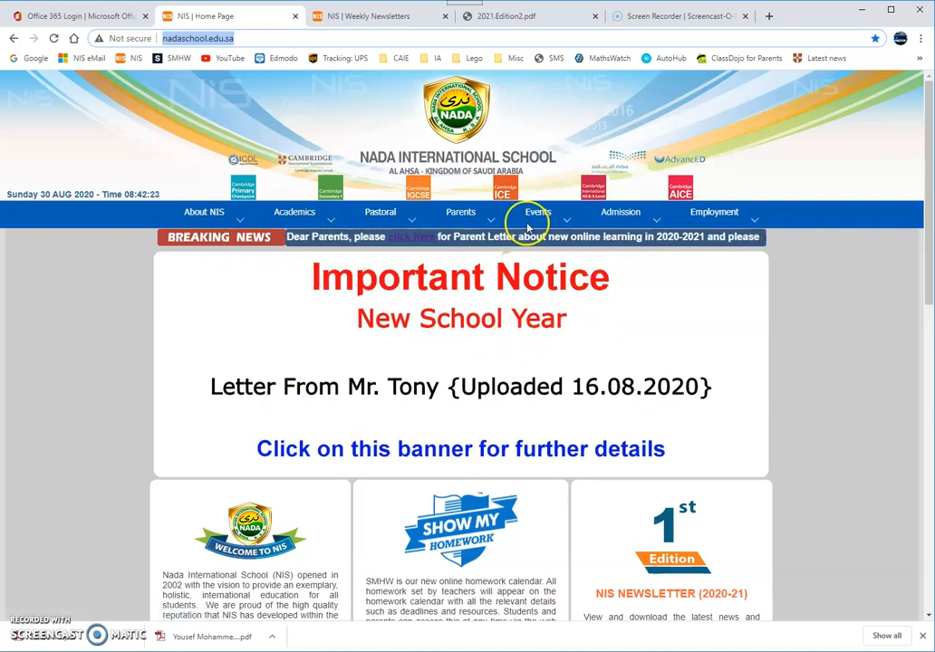
scroll(645, 398, down, 1)
scroll(643, 399, down, 2)
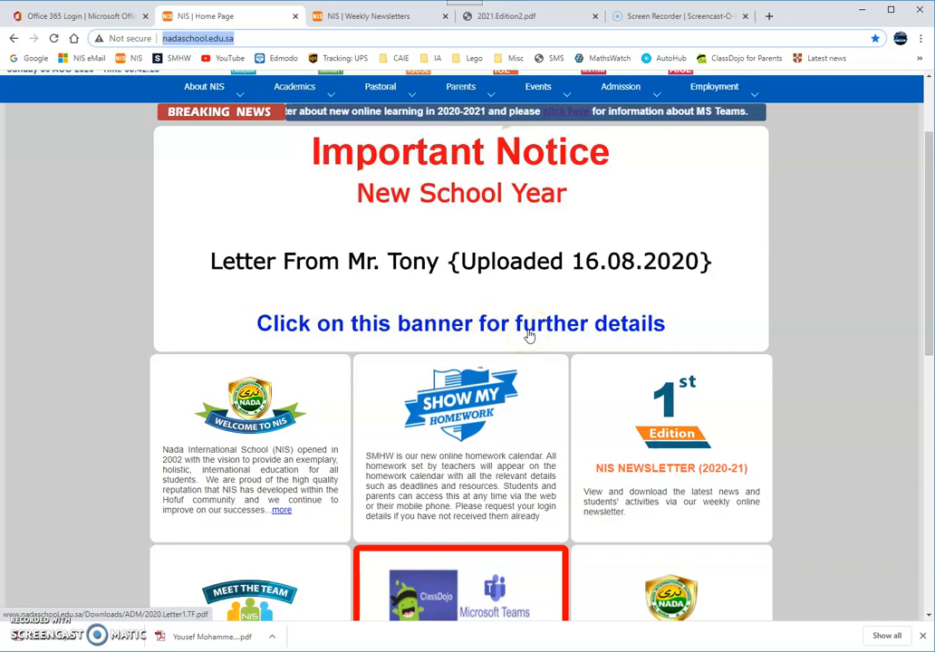
scroll(529, 336, down, 3)
scroll(529, 335, down, 2)
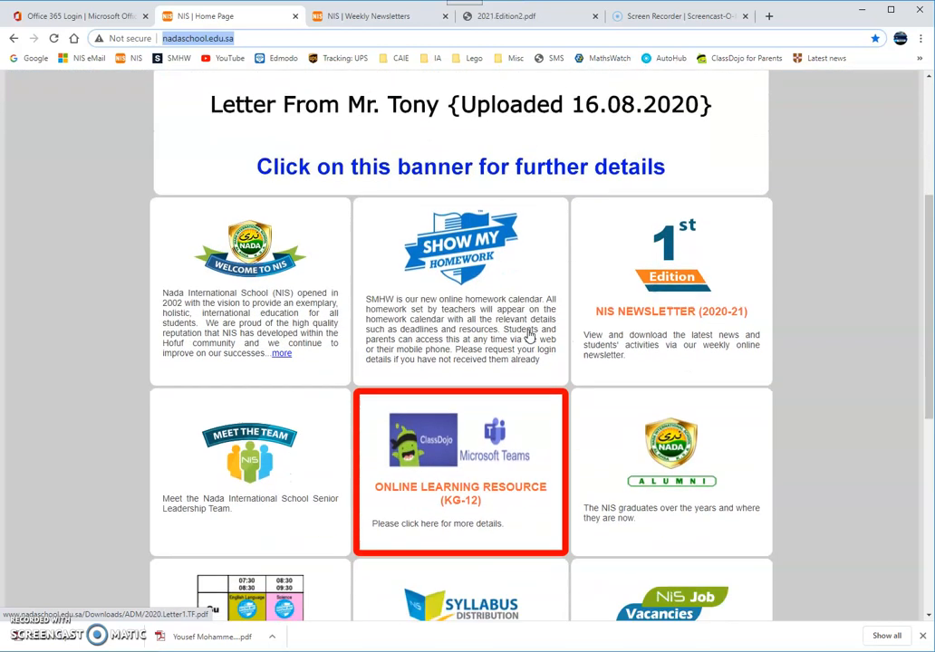
click(523, 208)
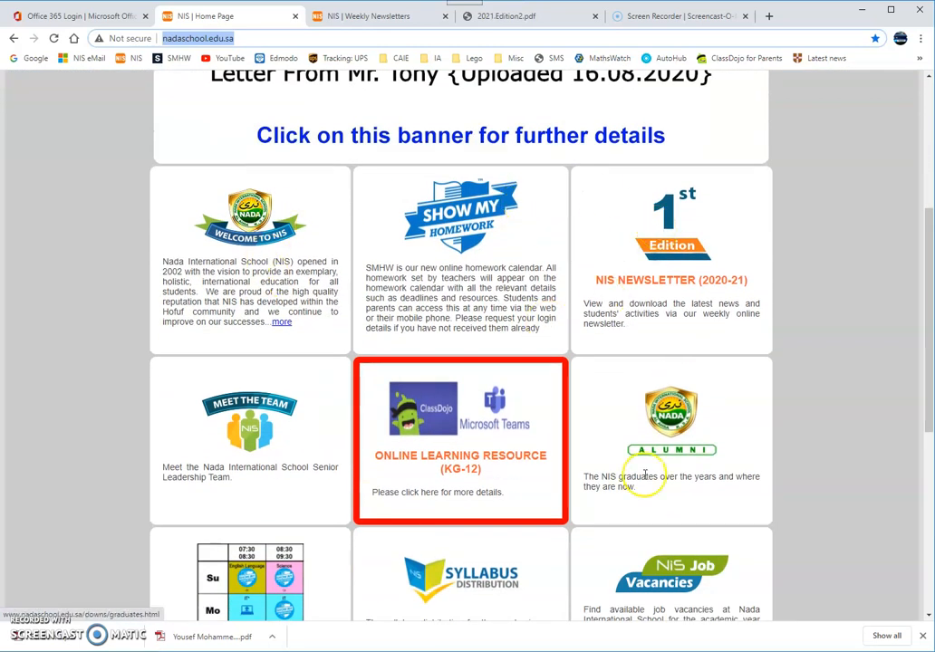
scroll(598, 304, down, 2)
scroll(598, 304, down, 1)
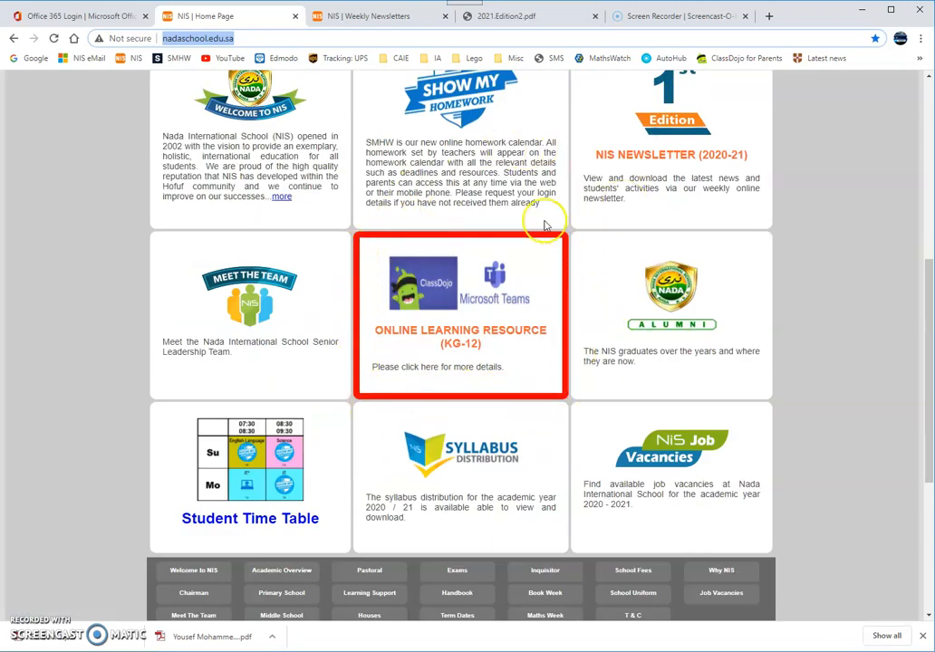
click(447, 339)
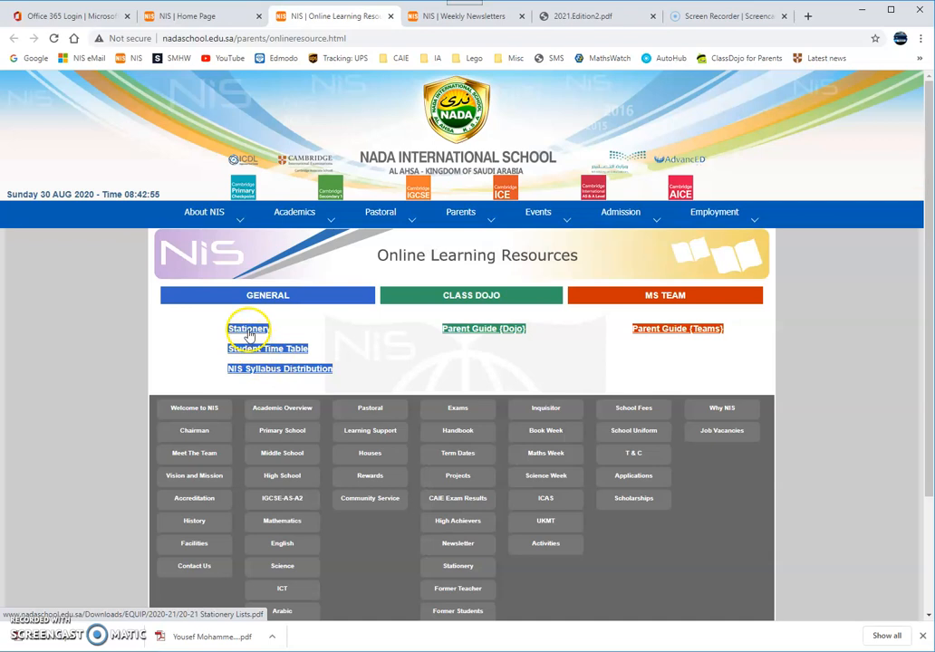
Step: Return to the NIS home page through the school logo and scroll down it
click(442, 111)
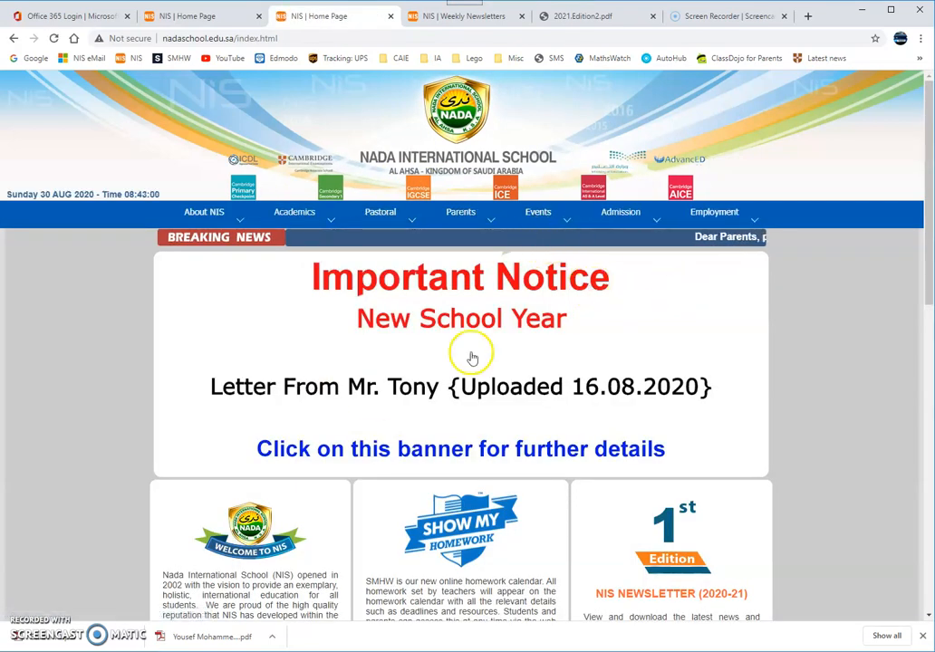
scroll(580, 426, down, 2)
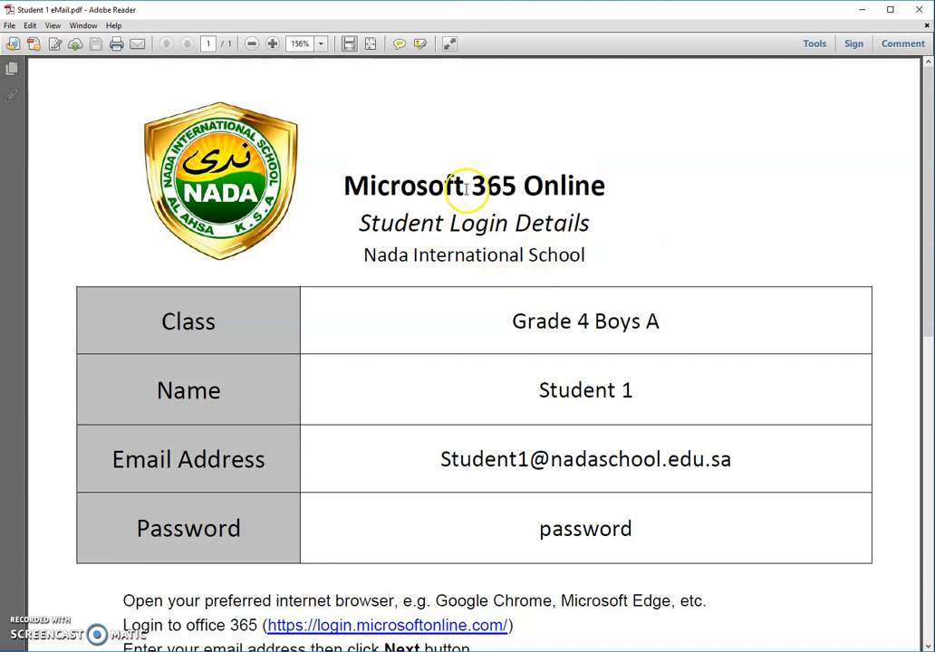
Step: Scroll through the student login details and sign-in steps in the Adobe Reader PDF
scroll(435, 199, down, 1)
scroll(514, 237, down, 1)
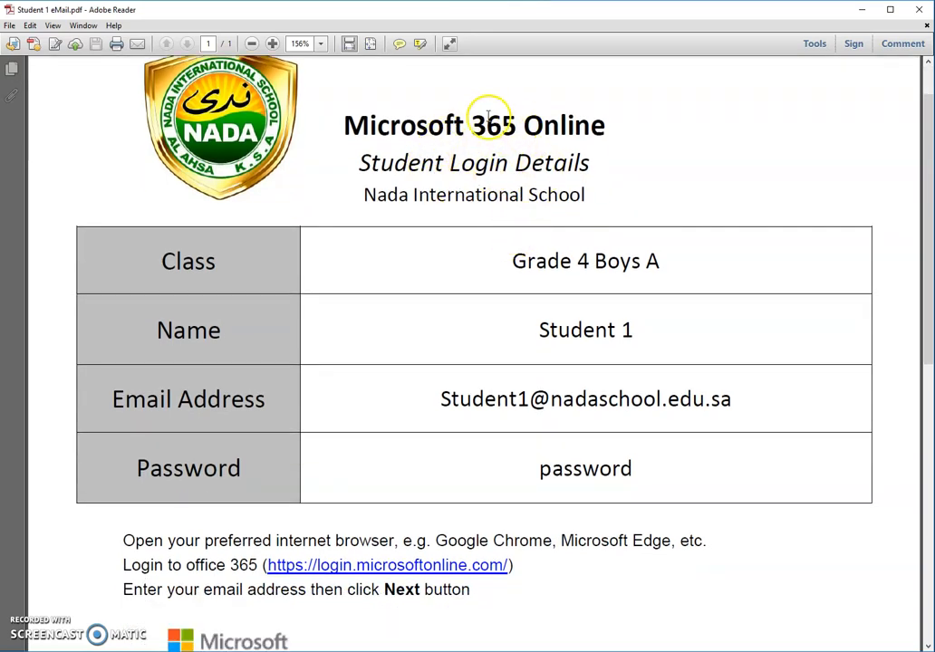
scroll(532, 240, down, 5)
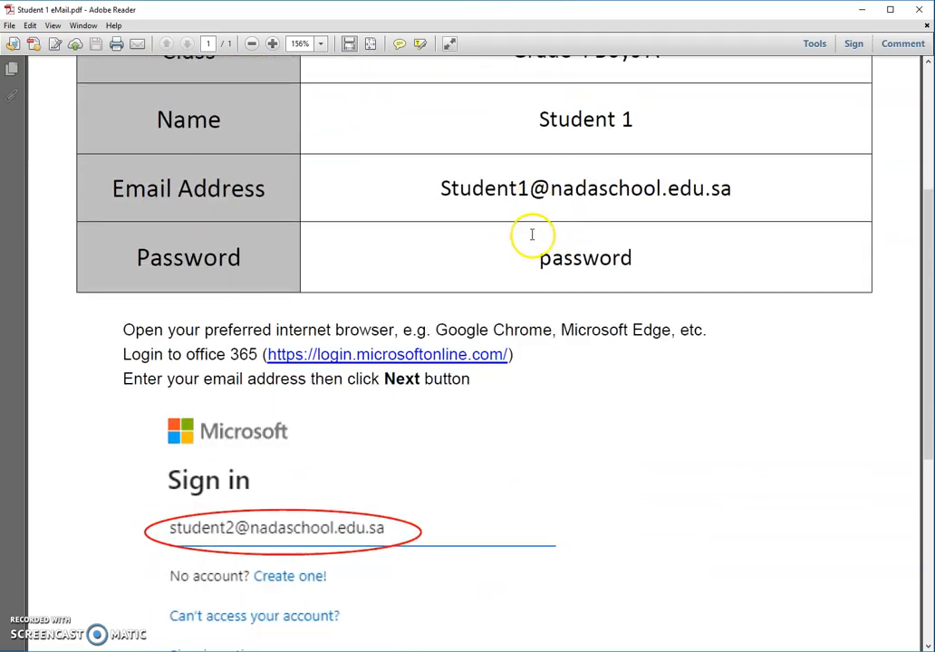
scroll(534, 237, down, 3)
scroll(535, 232, up, 8)
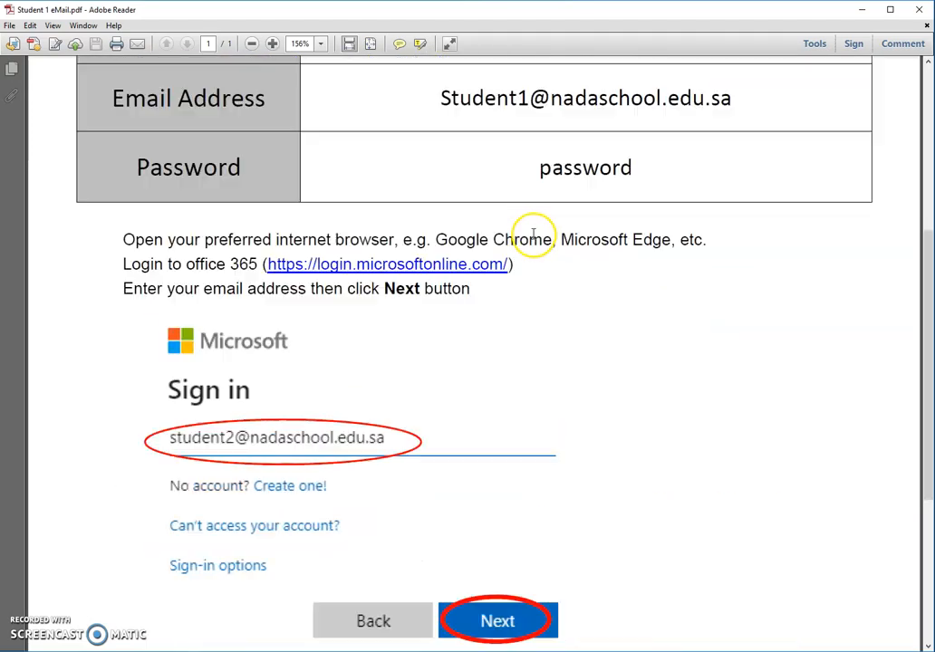
scroll(624, 238, down, 3)
scroll(483, 209, down, 2)
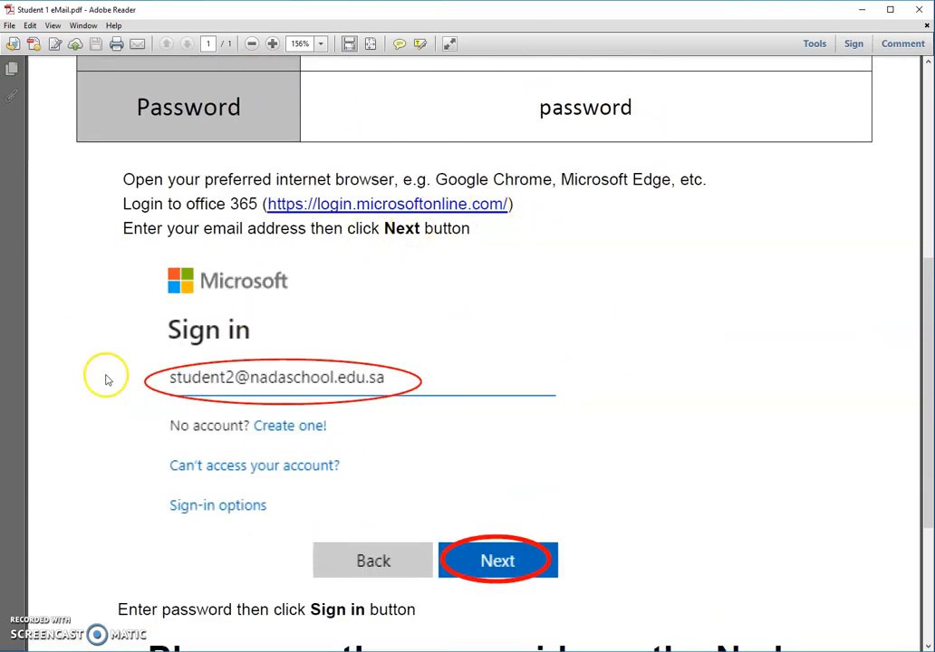
Step: Bring Chrome back to the Office login tab showing the signed-out page
click(55, 651)
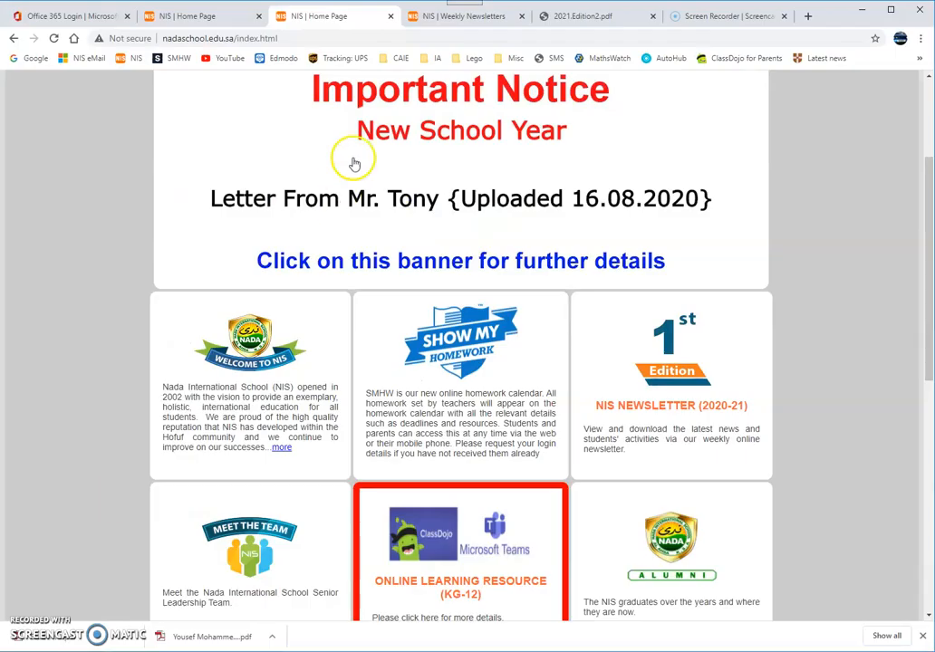
click(76, 18)
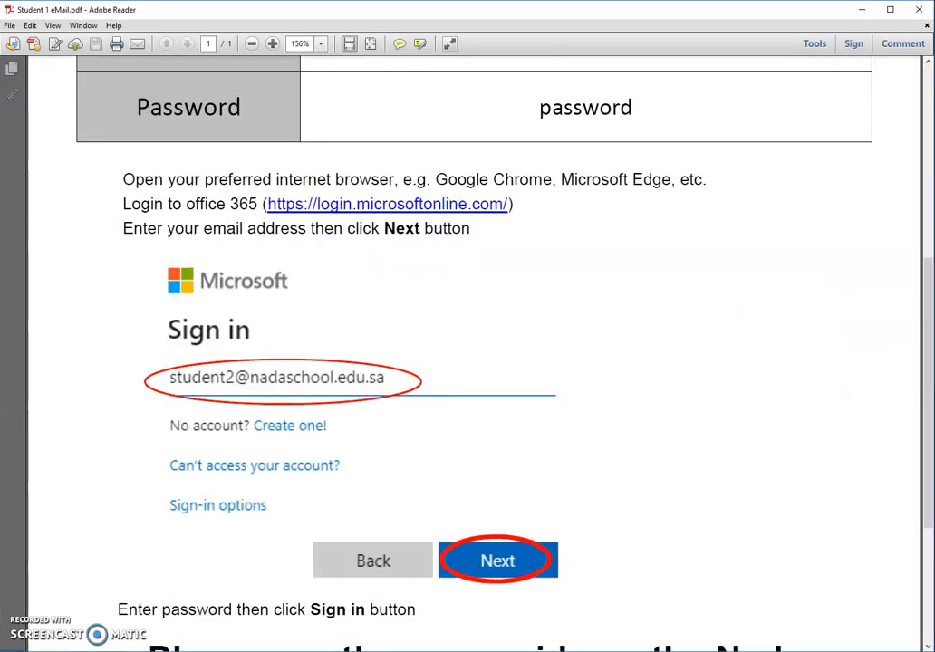
scroll(450, 336, up, 3)
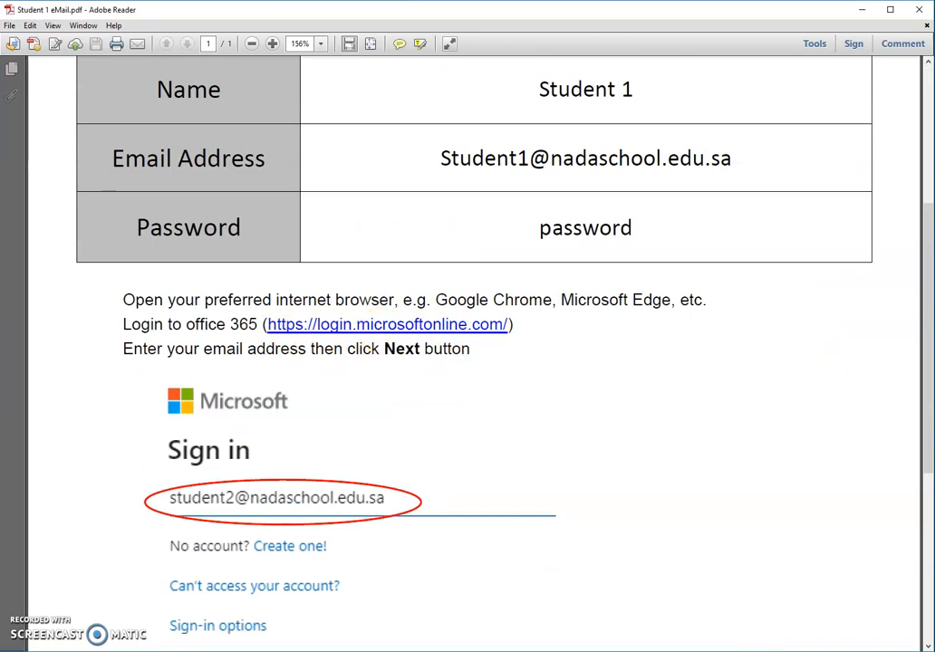
key(alt+Tab)
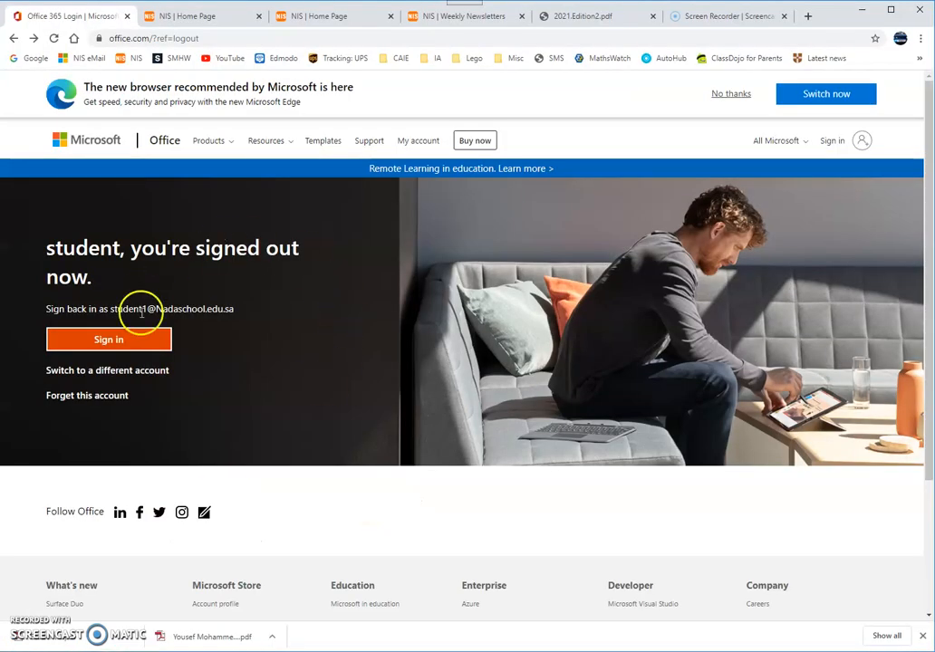
Step: Start Office sign-in with another account and enter the student's school e-mail
click(166, 339)
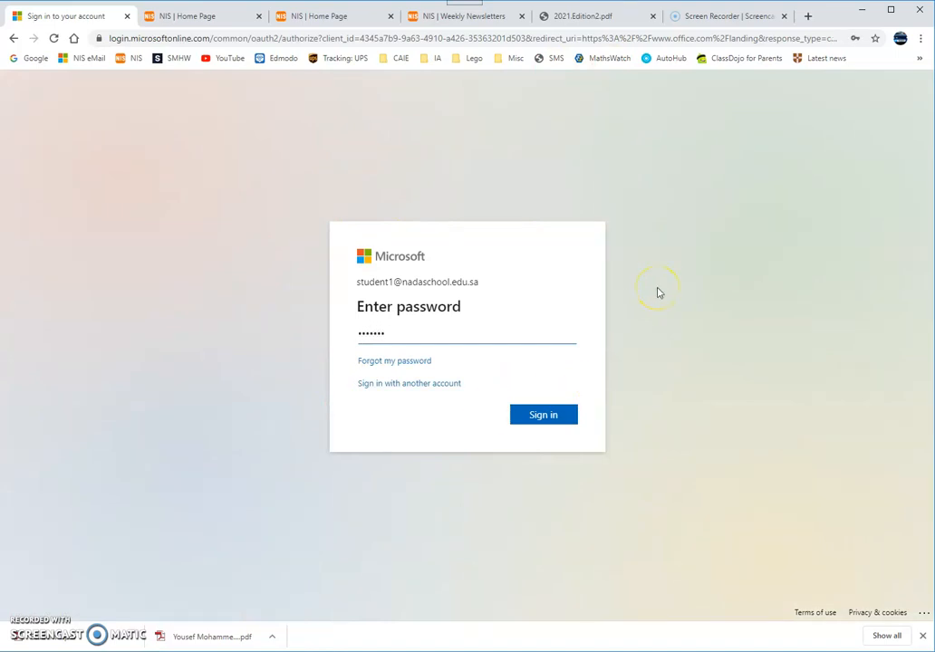
click(395, 385)
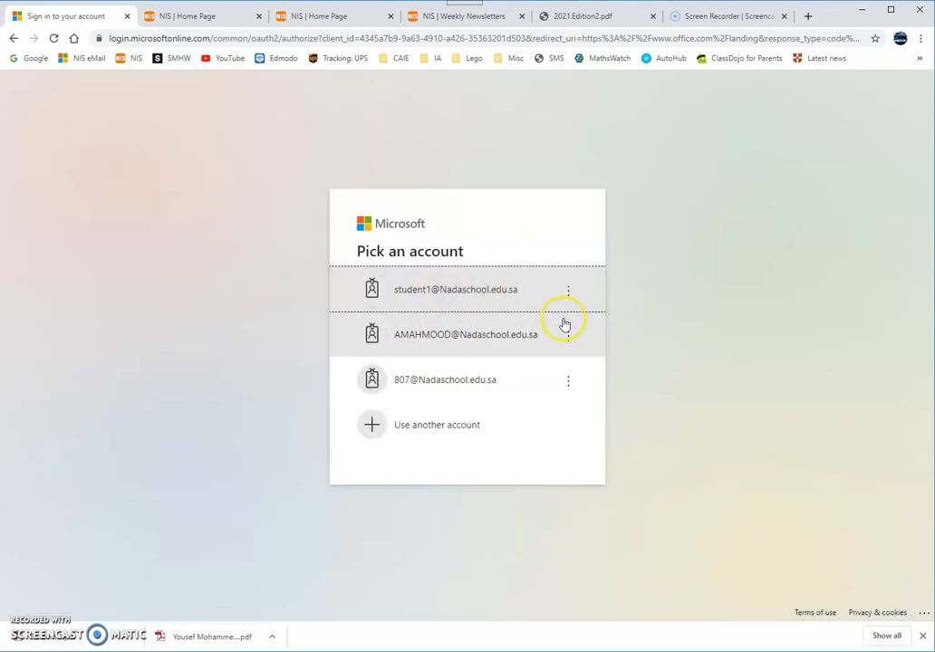
click(421, 430)
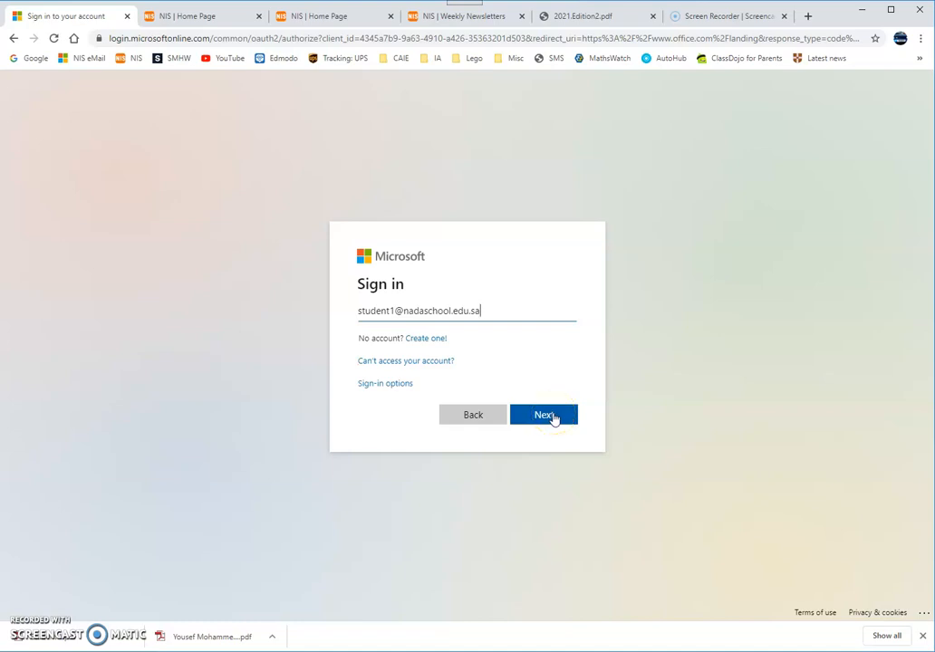
click(553, 416)
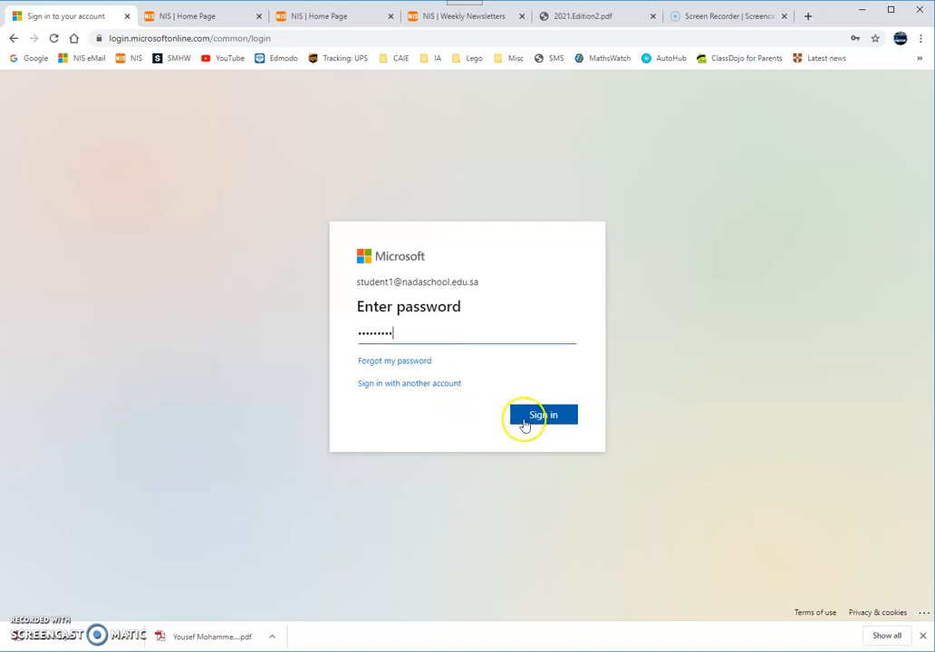
Step: Check the password in the login PDF, sign in, and decline staying signed in
key(alt+Tab)
scroll(480, 282, up, 5)
drag(638, 473, 288, 576)
click(534, 521)
click(433, 458)
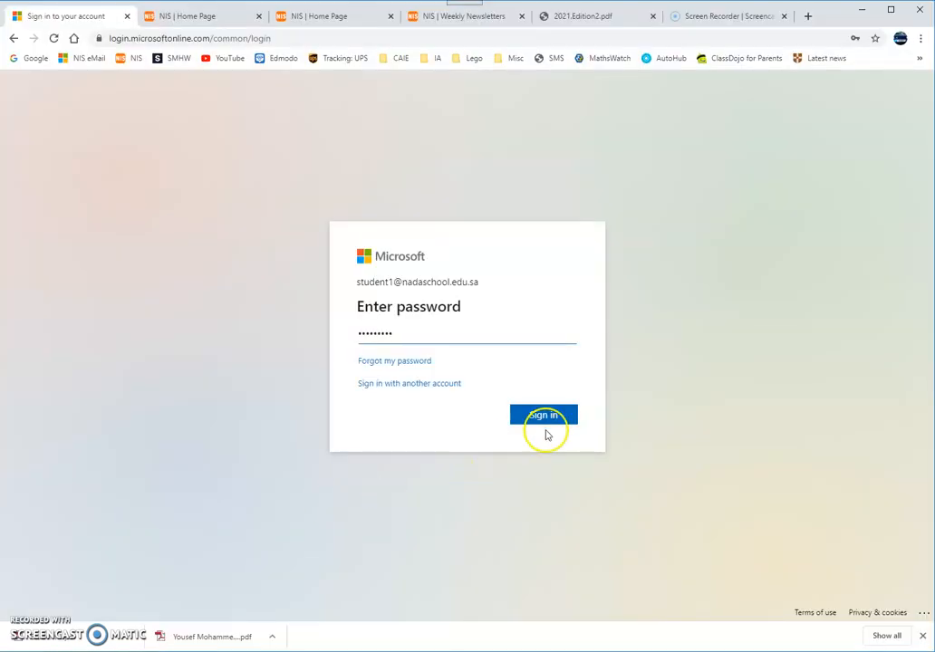
click(543, 419)
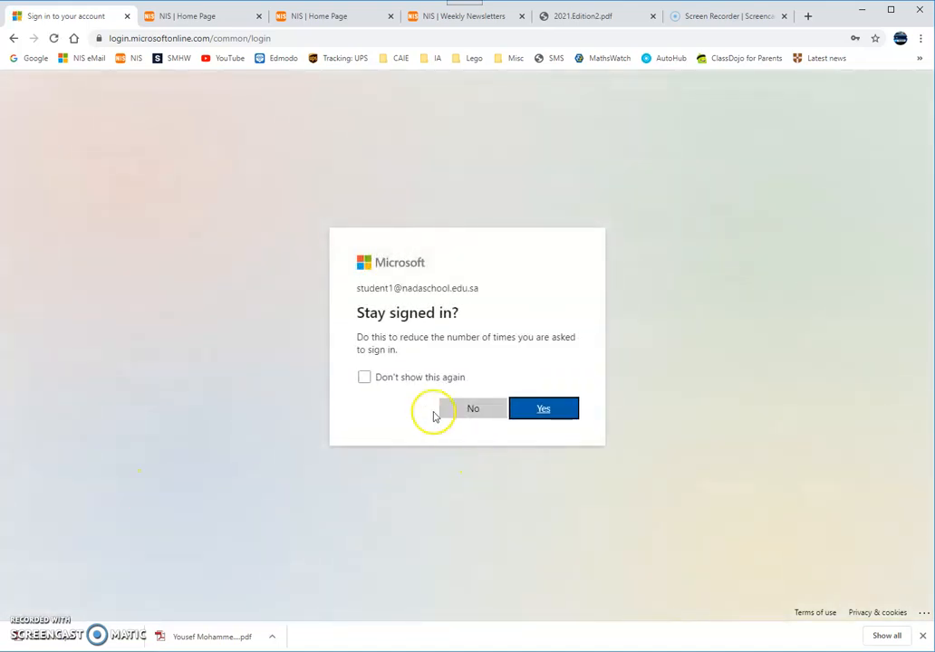
click(365, 377)
click(472, 410)
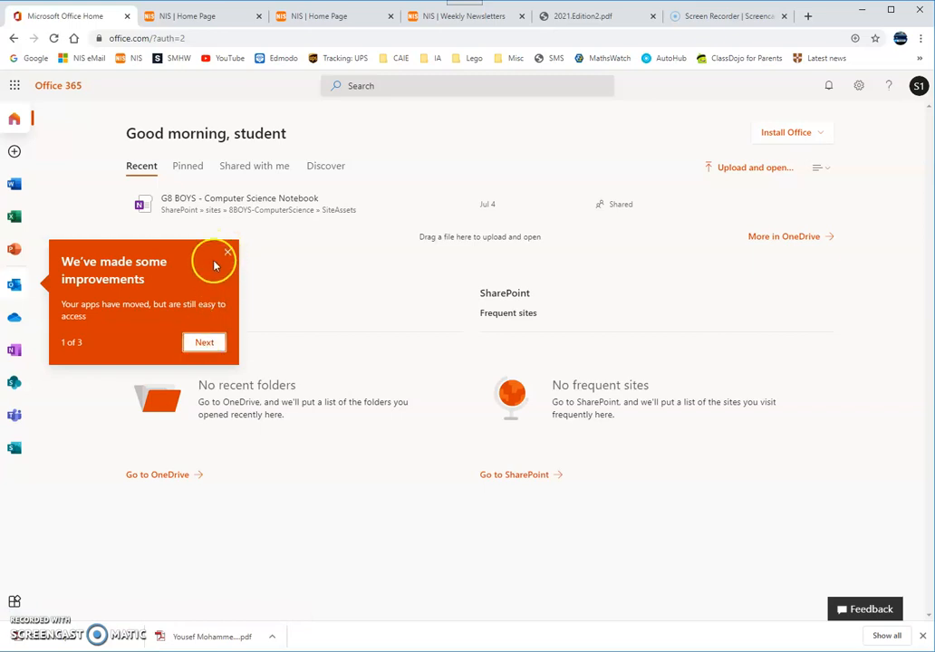
Step: Dismiss the apps-have-moved tip and launch Outlook from the All apps list
click(226, 252)
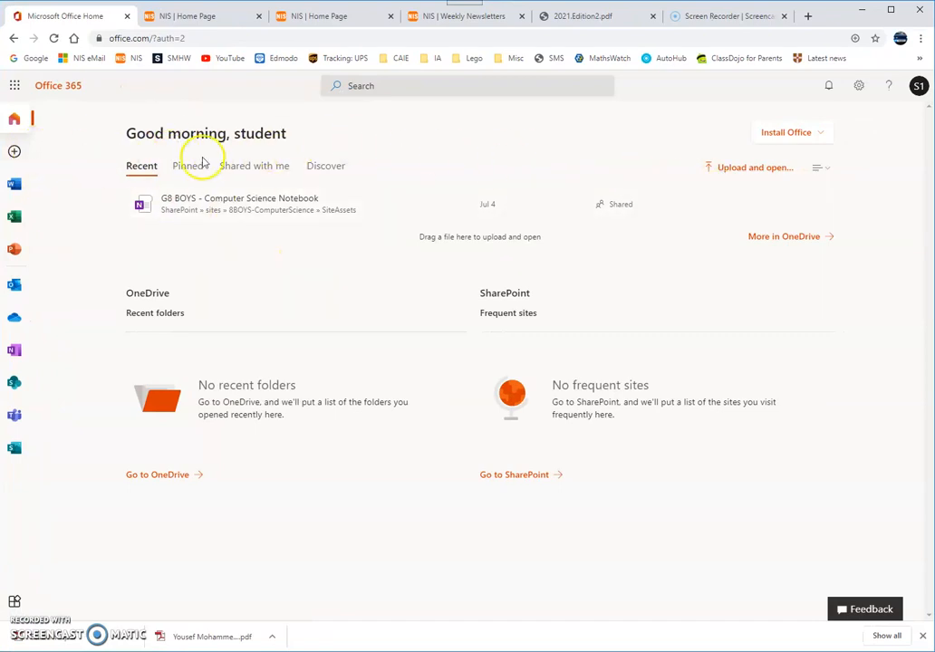
click(16, 602)
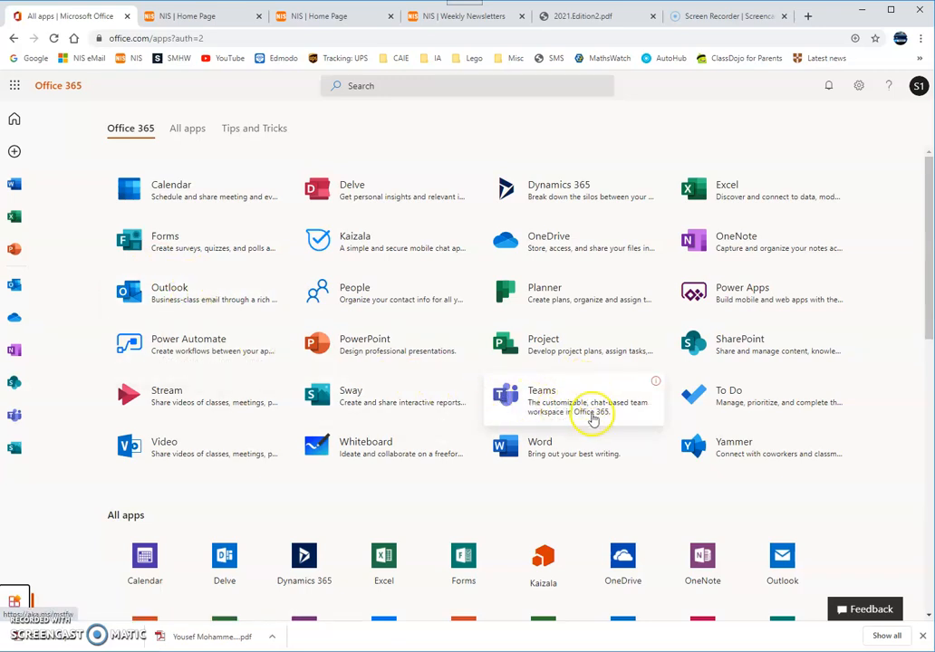
click(174, 290)
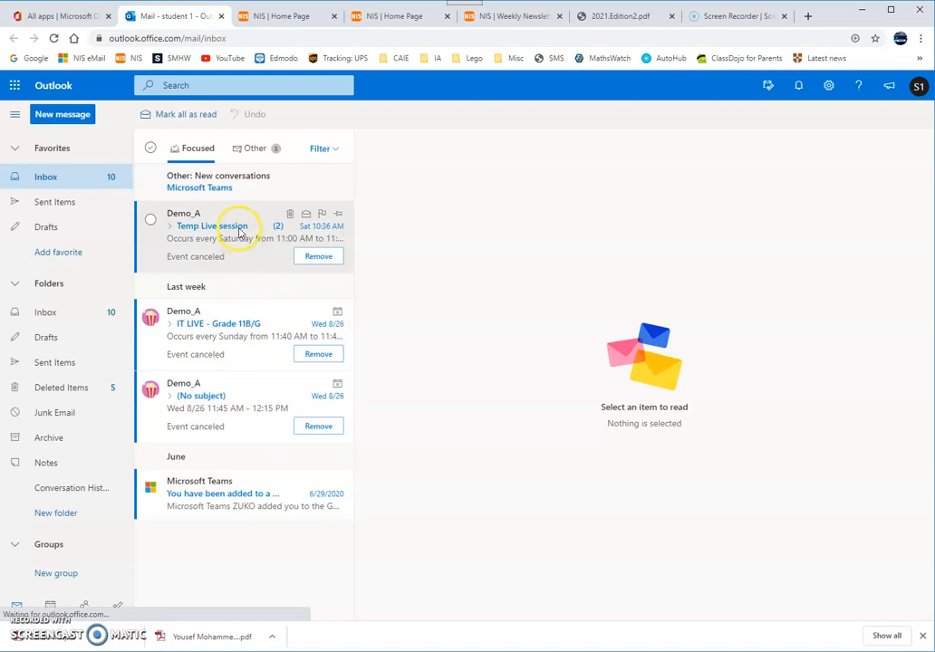
Step: Open the Temp Live session conversation, glance at the login sheet, then go to the NIS home page tab
click(211, 228)
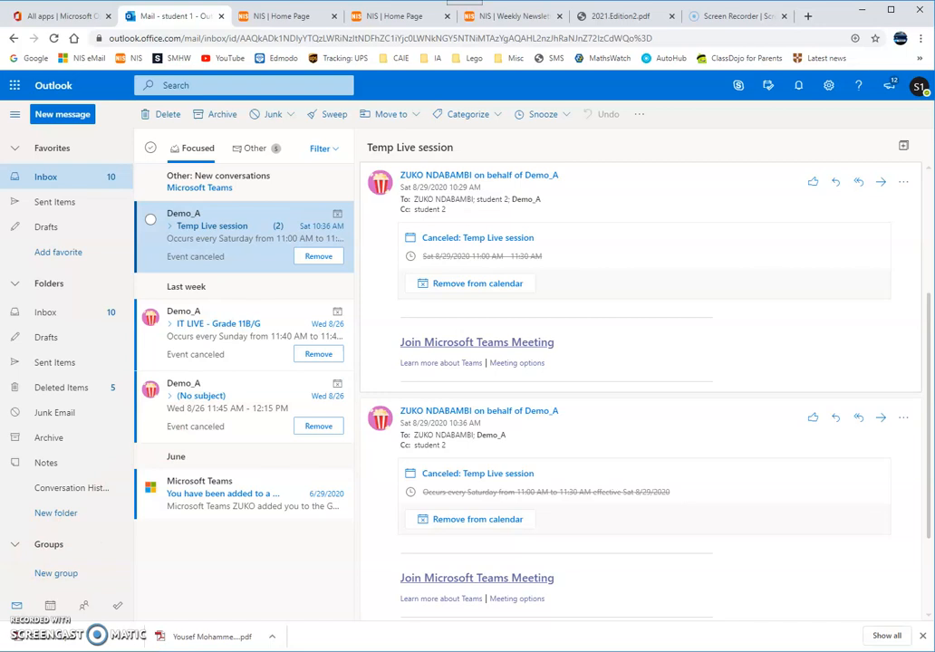
key(alt+Tab)
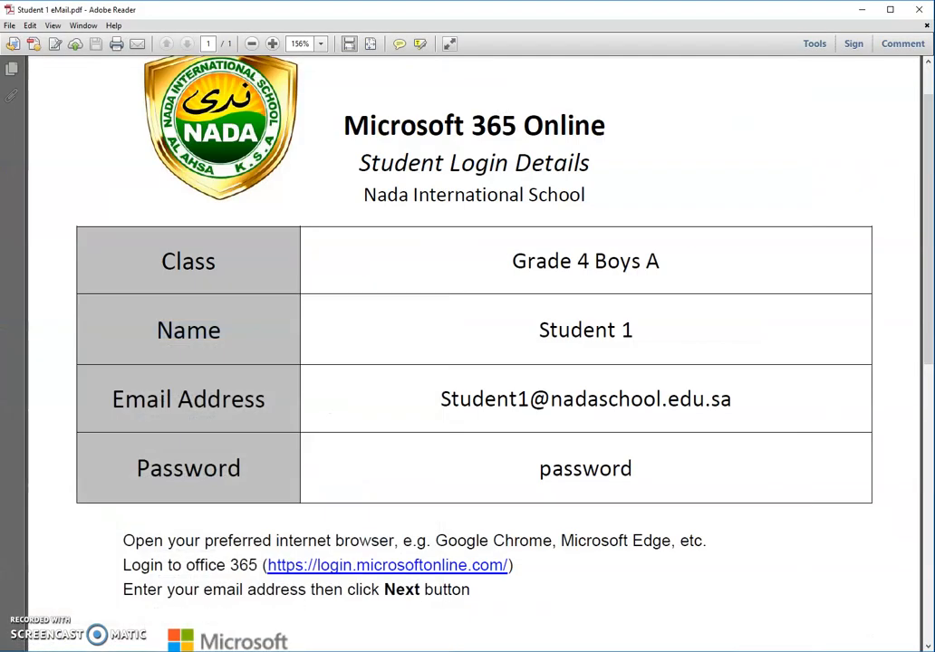
key(alt+Tab)
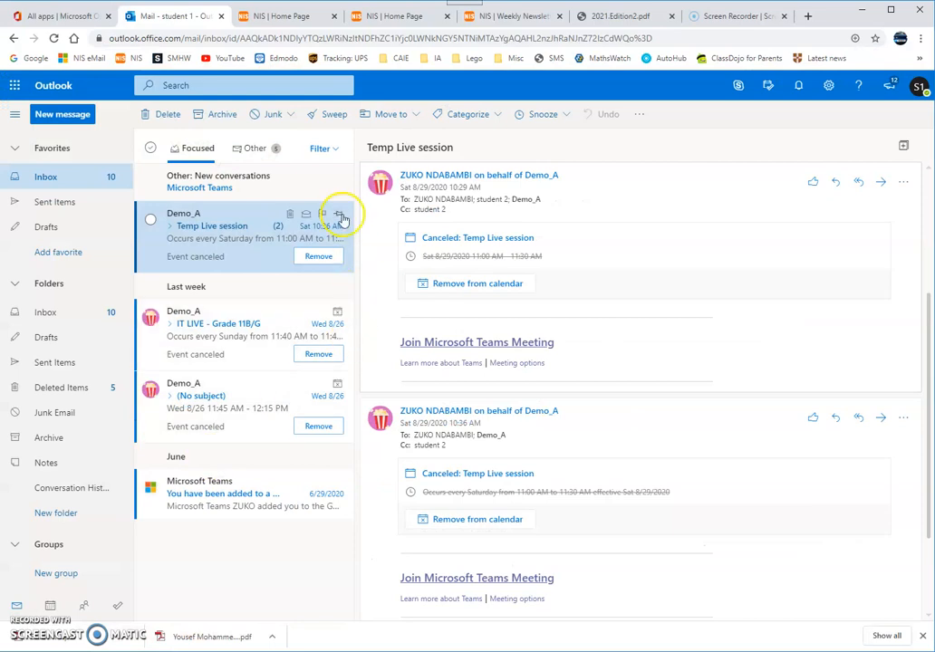
click(280, 16)
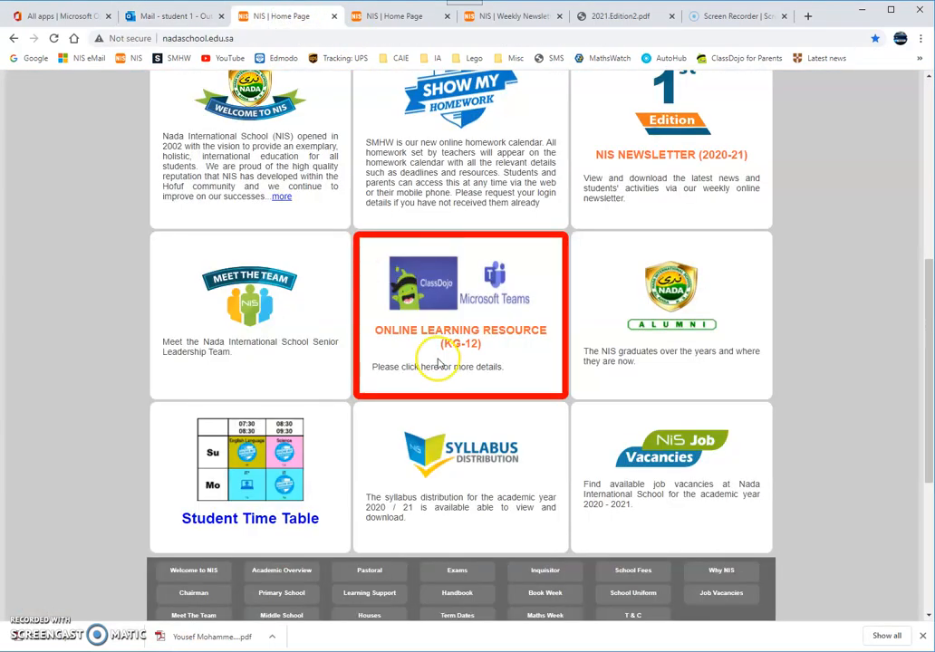
Step: Move from the NIS home page tabs to the Weekly Newsletter tab listing the Term One newsletters
scroll(504, 345, up, 3)
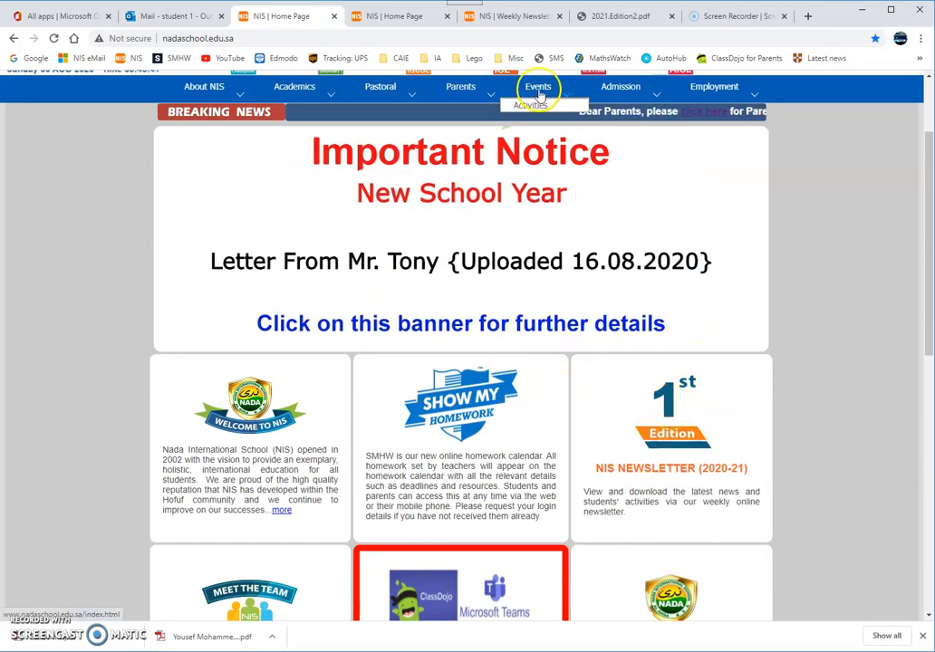
click(398, 16)
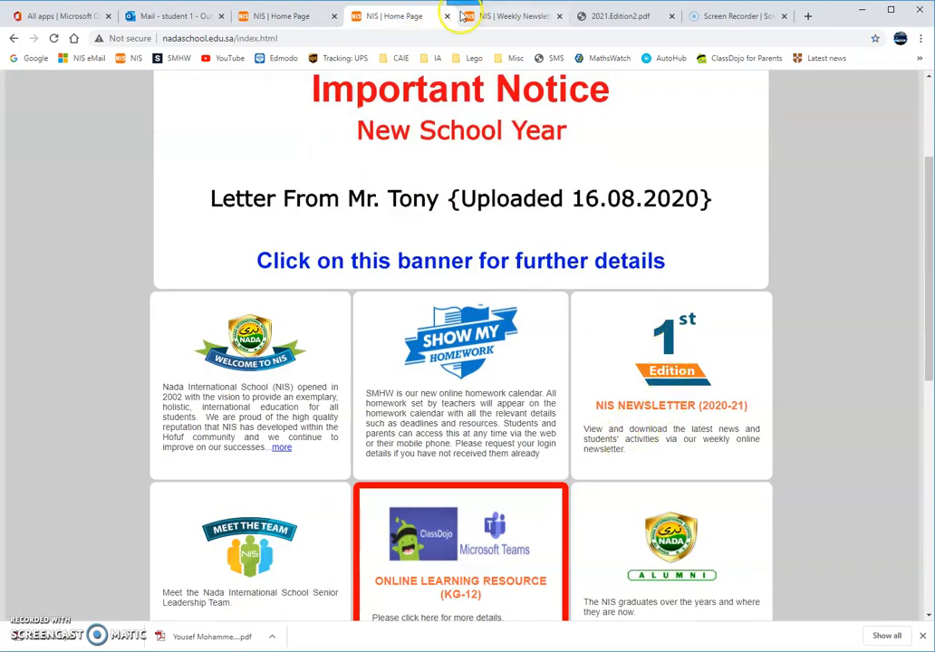
click(515, 17)
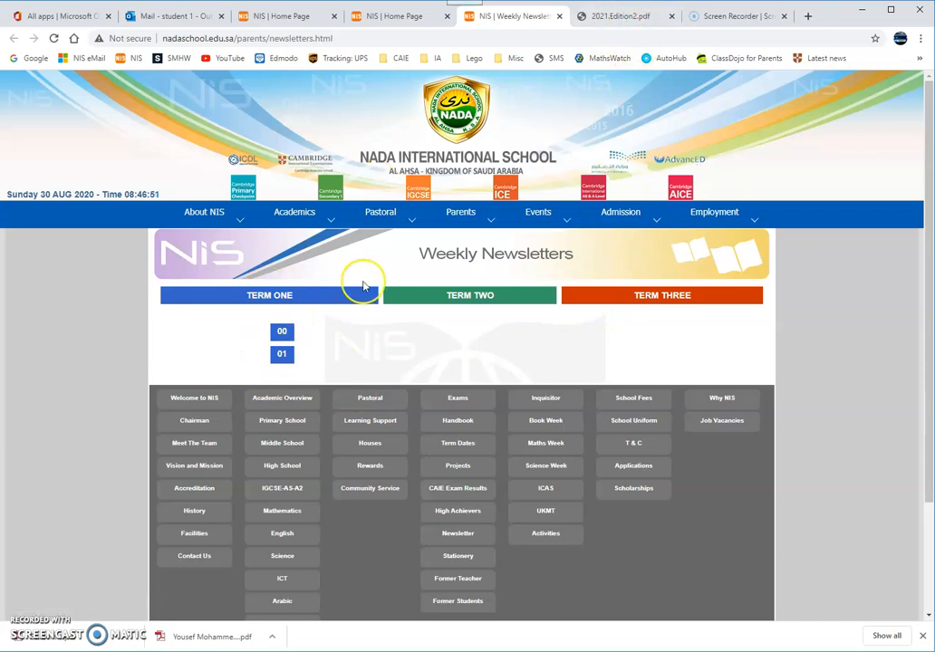
click(612, 17)
Step: Scroll the 2021 Edition 2 newsletter to the SMHWK and Class Dojo instructions on page 2
scroll(451, 302, down, 10)
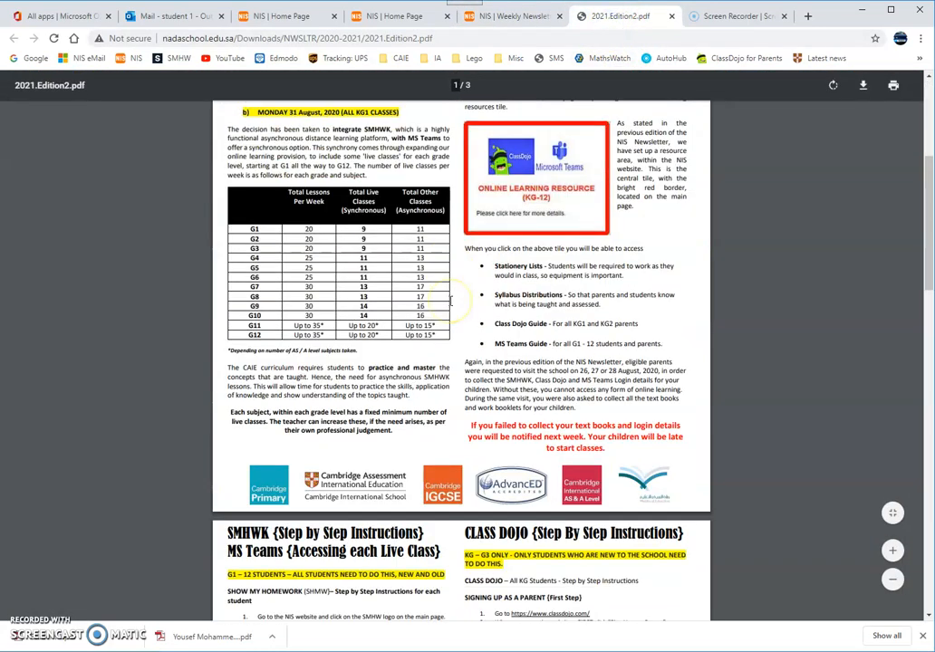
scroll(451, 302, up, 10)
scroll(494, 265, down, 10)
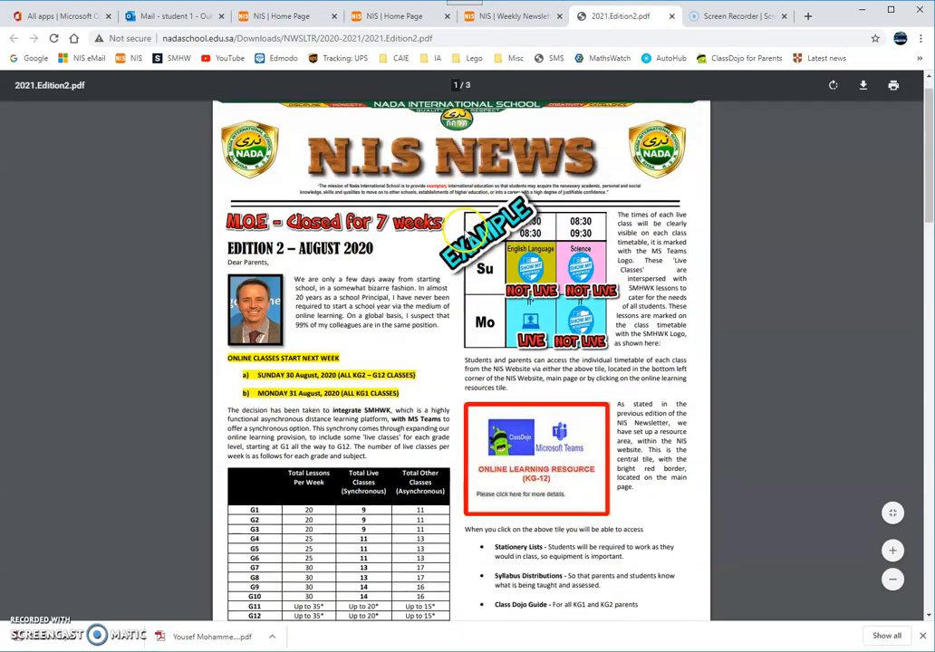
scroll(548, 305, down, 1)
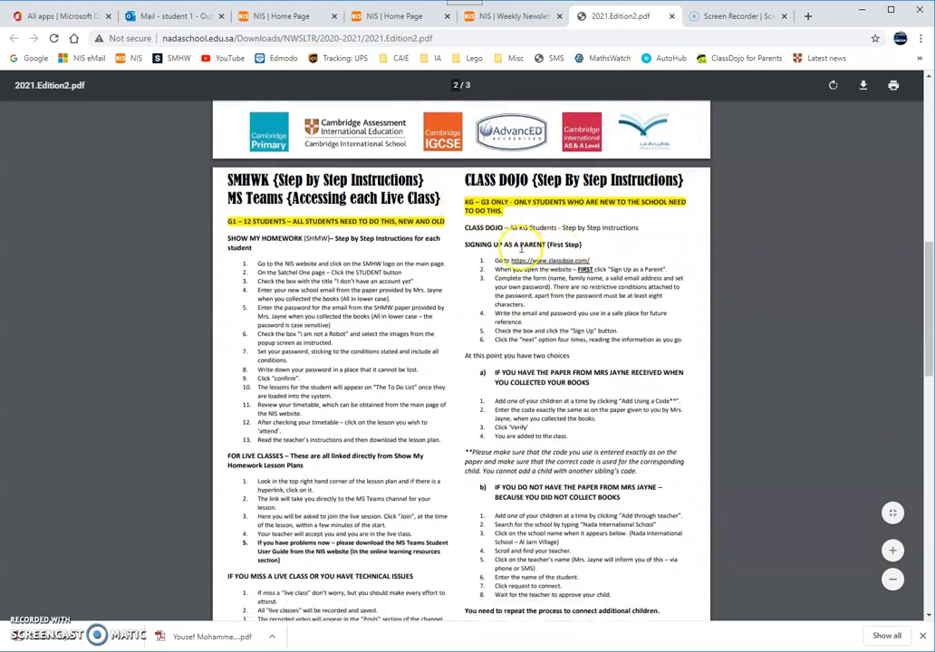
scroll(330, 195, down, 2)
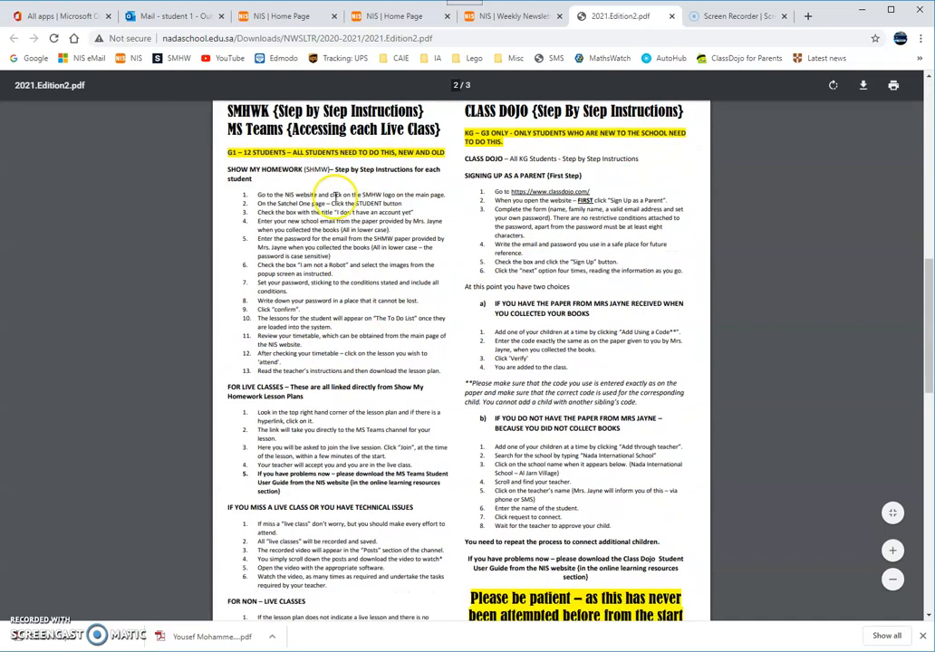
scroll(321, 177, up, 2)
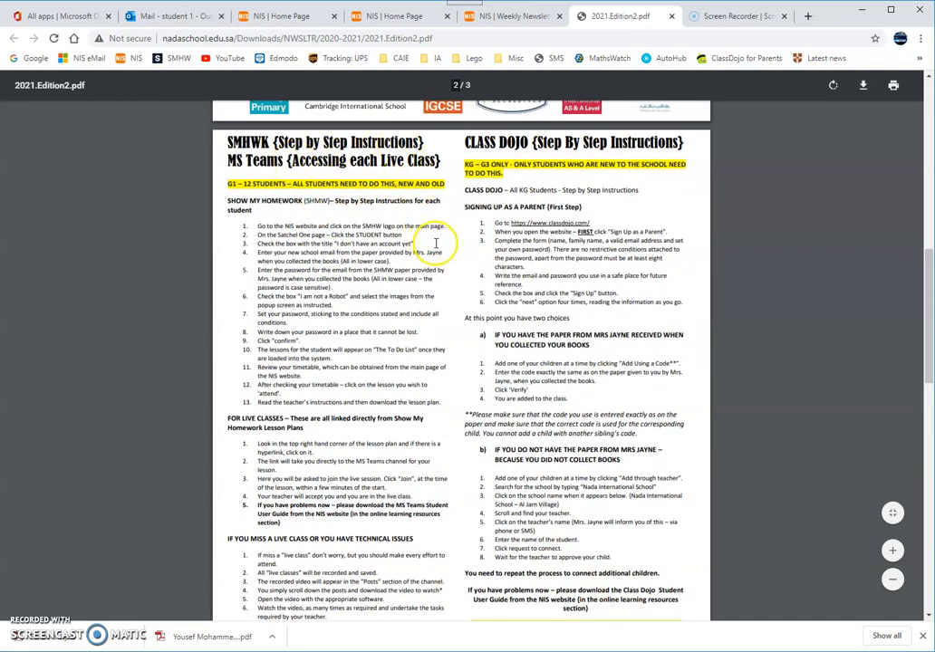
scroll(548, 168, down, 1)
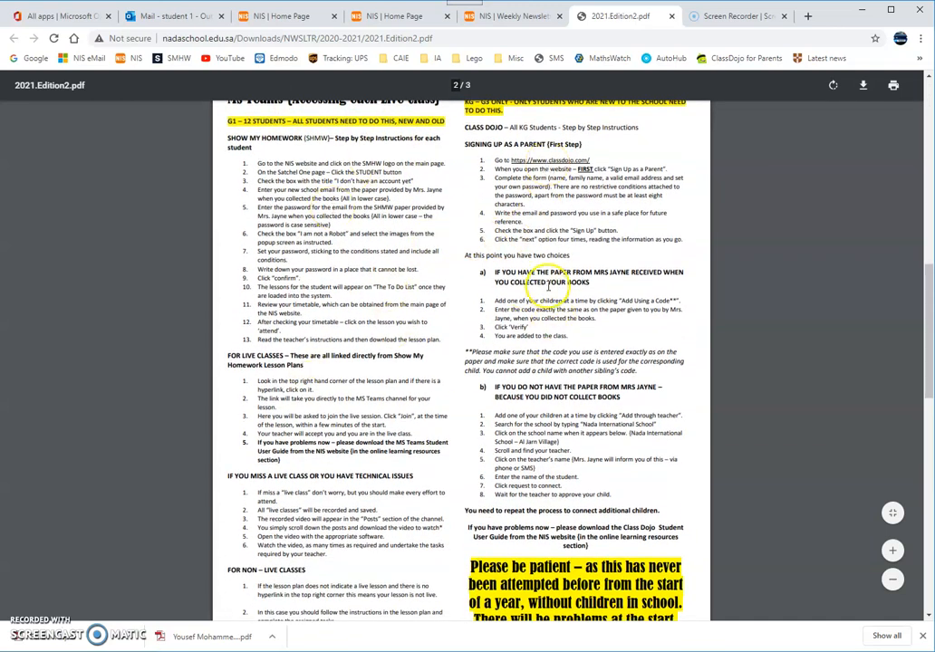
scroll(551, 284, up, 1)
scroll(549, 290, down, 7)
scroll(544, 299, down, 3)
scroll(539, 285, up, 9)
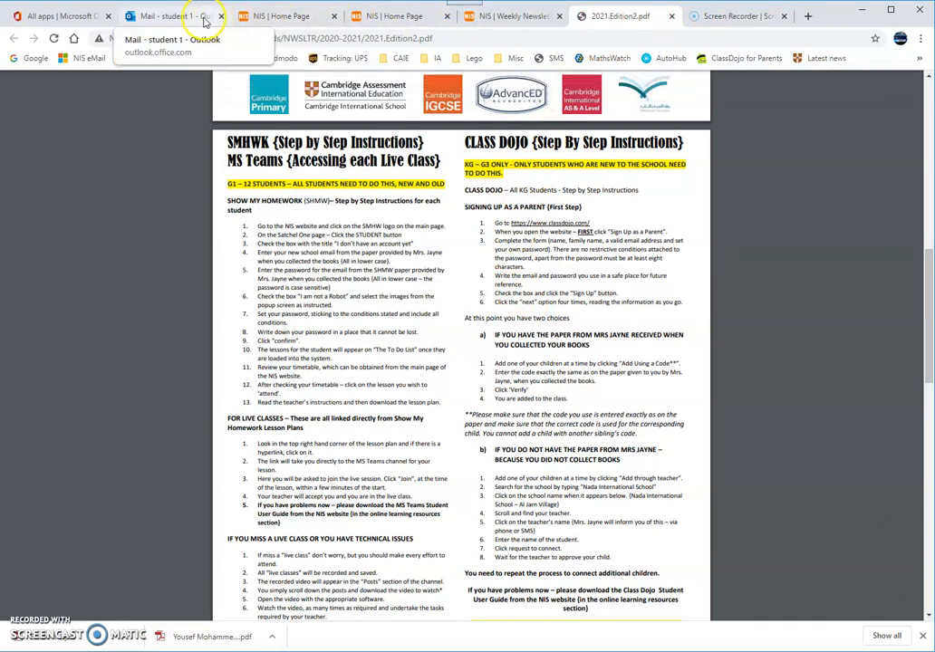
Step: Go via the Outlook tab back to the NIS home page and launch Show My Homework
click(166, 17)
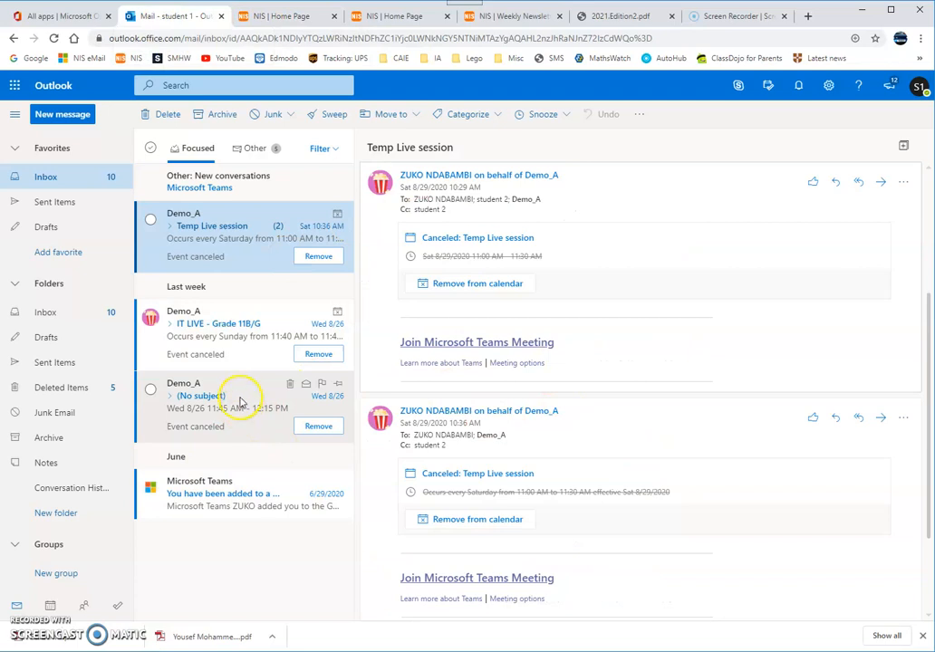
click(270, 18)
scroll(526, 521, down, 1)
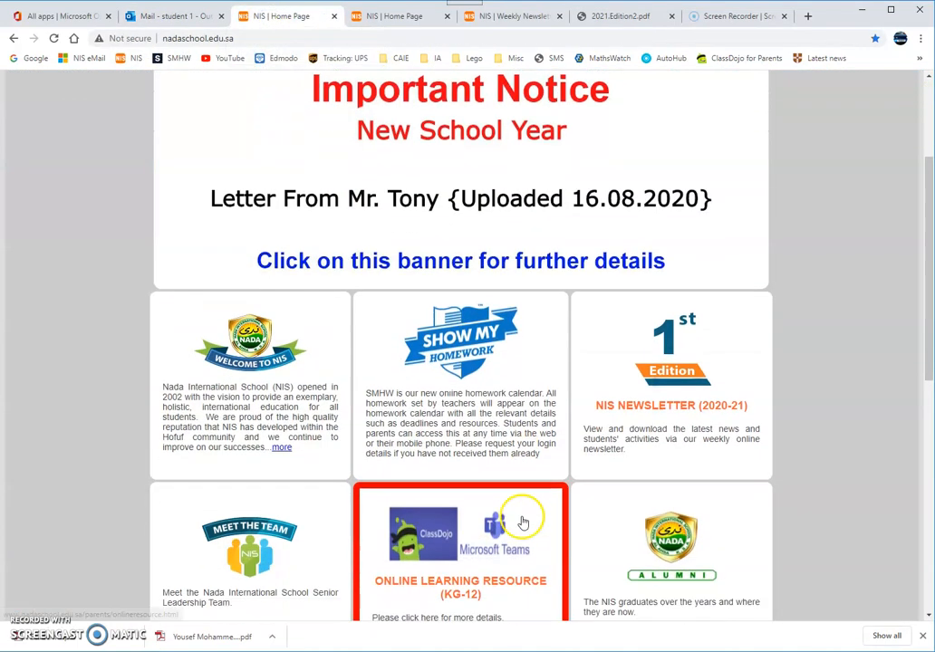
scroll(523, 523, up, 3)
scroll(436, 398, down, 3)
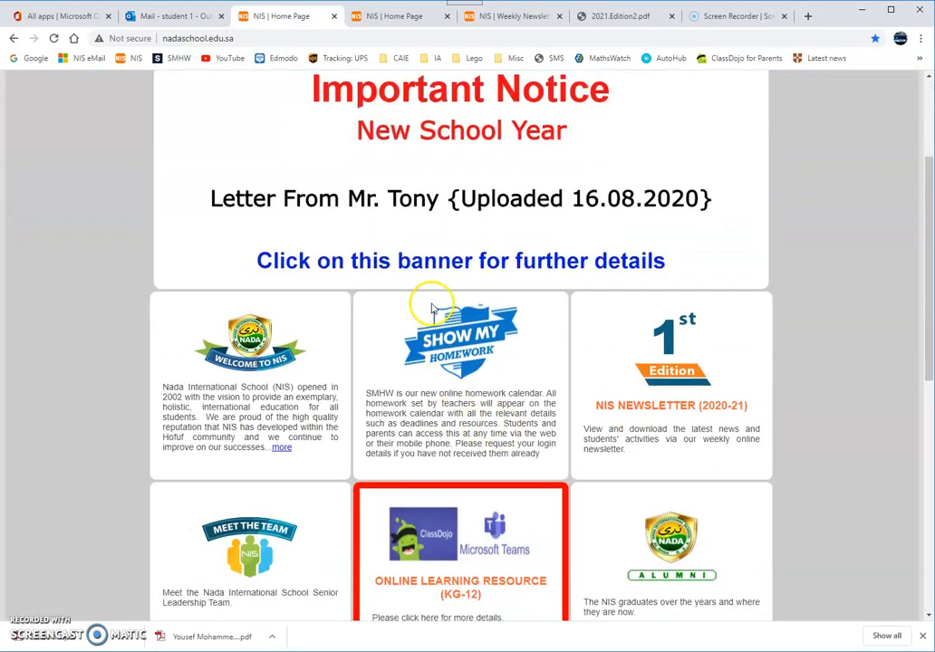
click(433, 312)
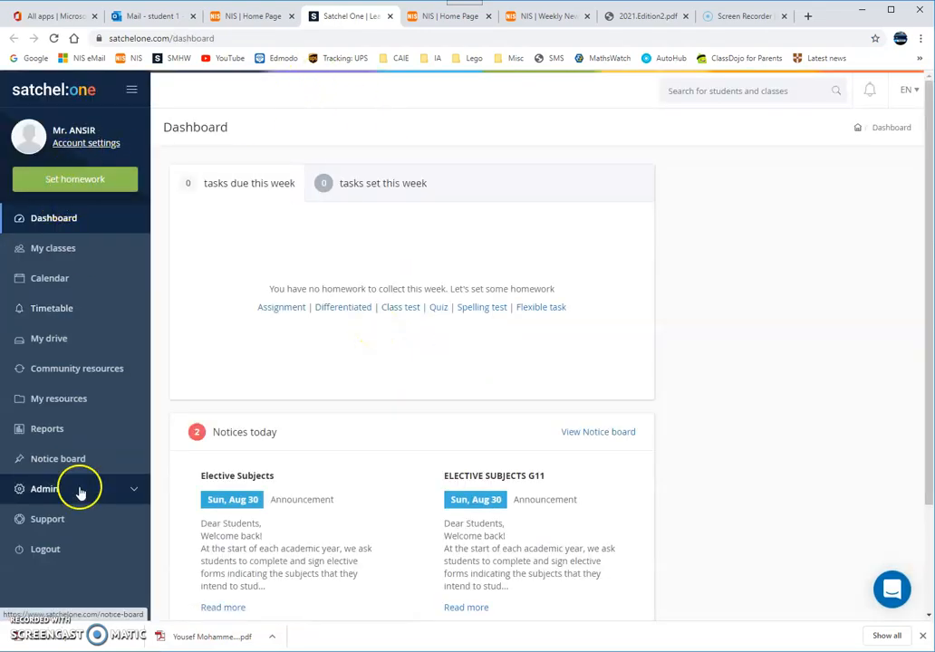
Step: Log out of Satchel One, choose Student sign-up without an account, and select Nada International School
click(45, 550)
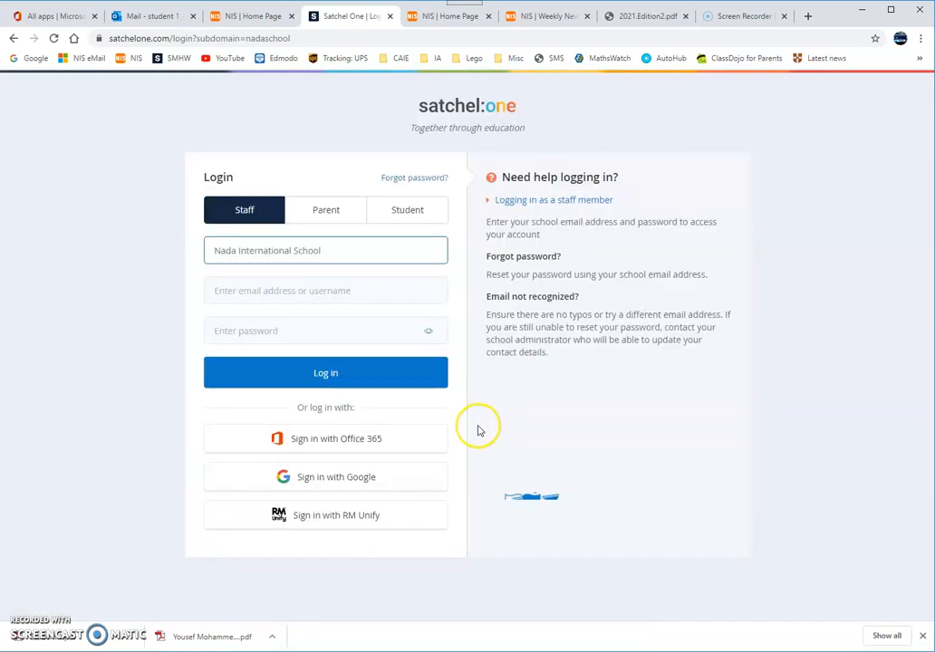
click(407, 211)
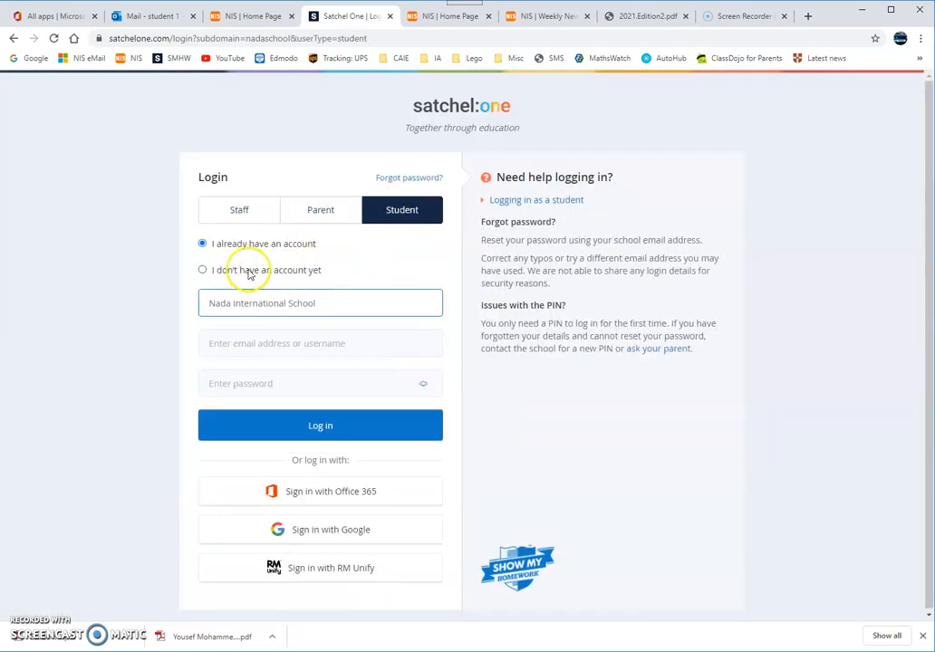
click(202, 270)
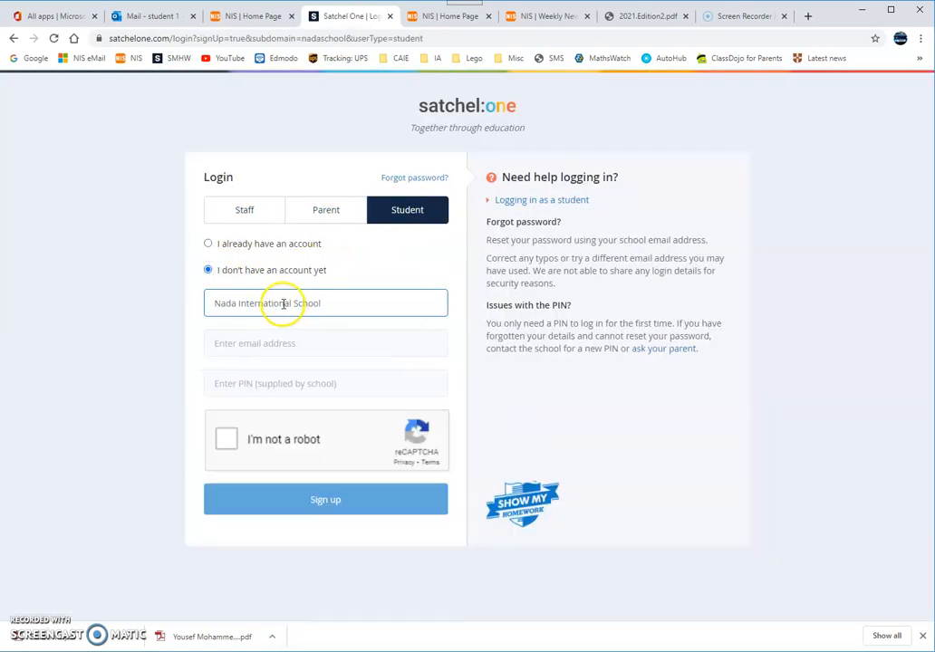
drag(359, 302, 160, 319)
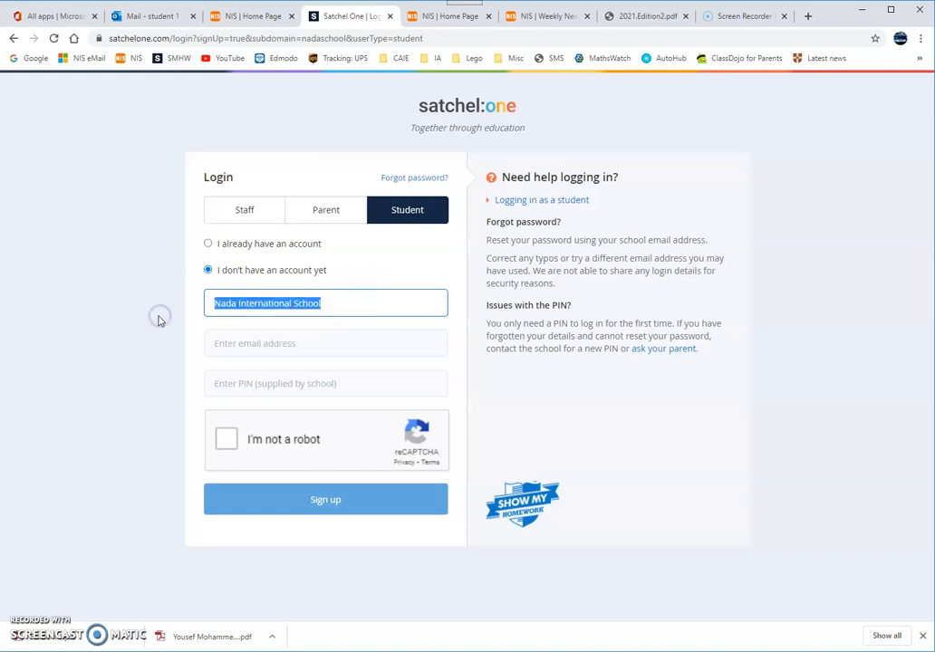
text(a)
key(BackSpace)
key(BackSpace)
key(BackSpace)
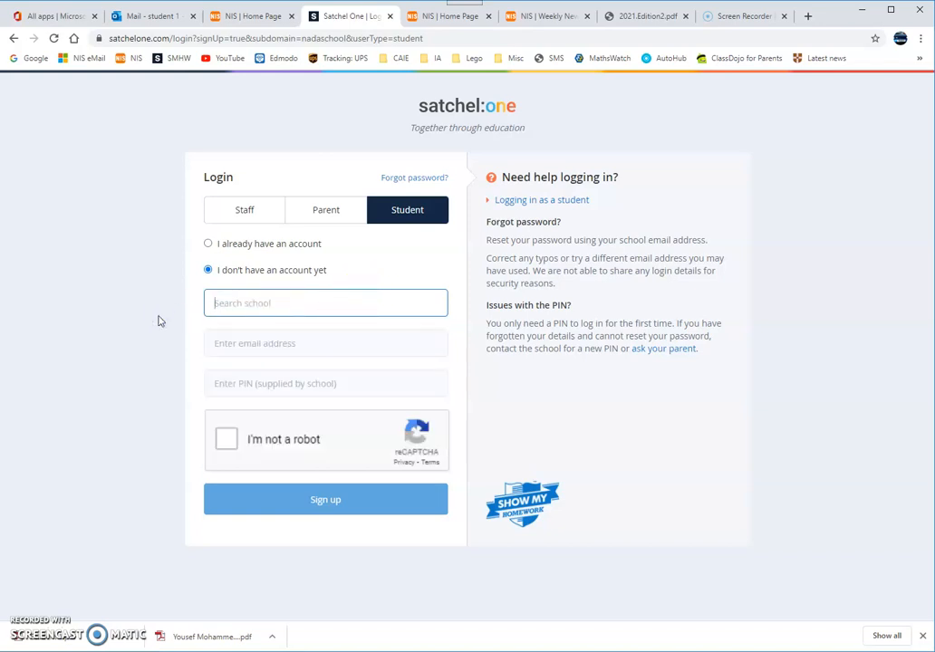
text(nada)
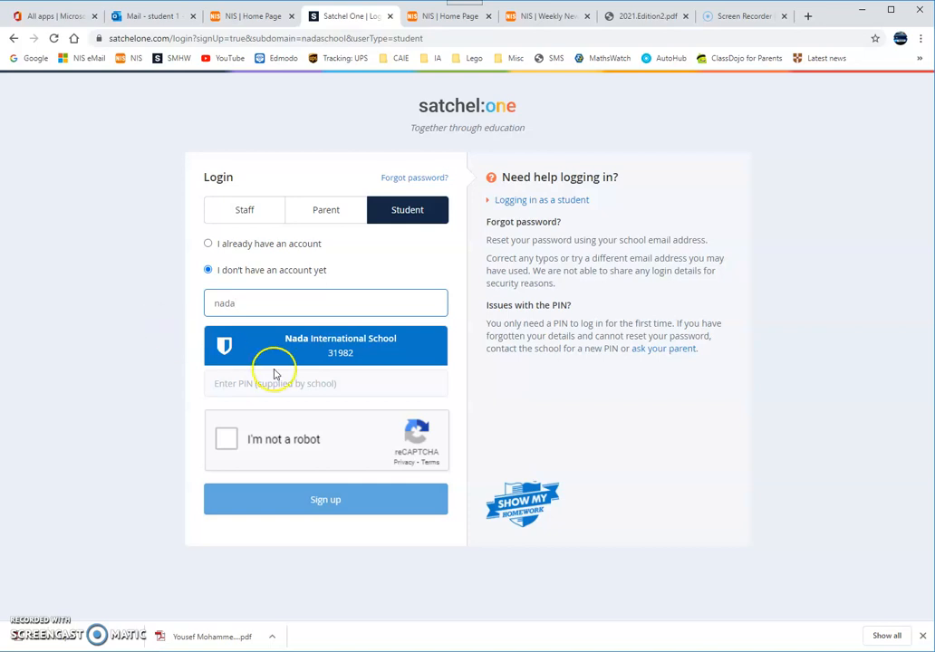
click(297, 354)
Step: Enter the student's school e-mail and copy the Satchel PIN from the login sheet
click(251, 342)
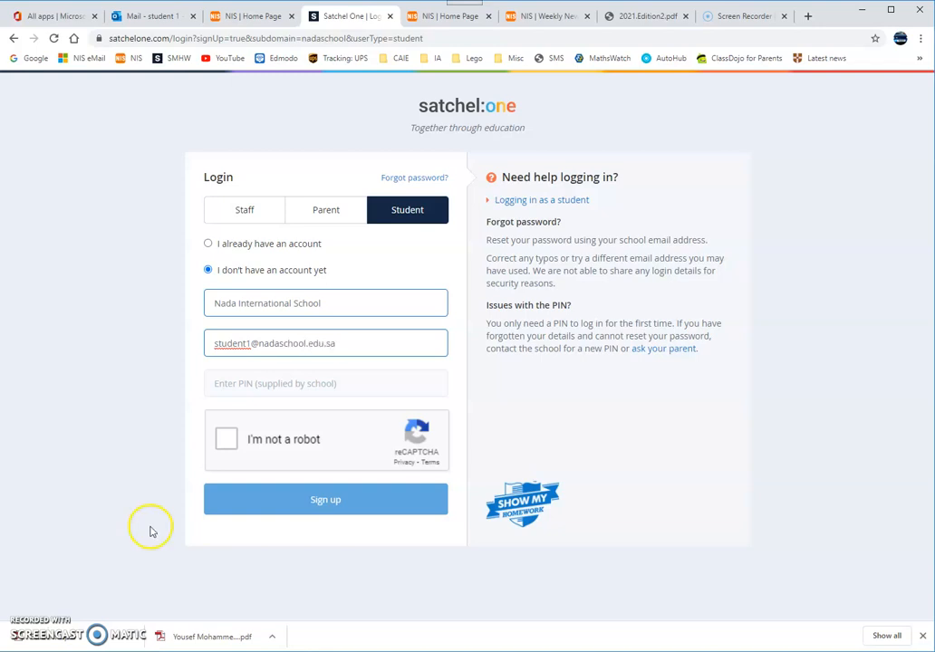
key(alt+Tab)
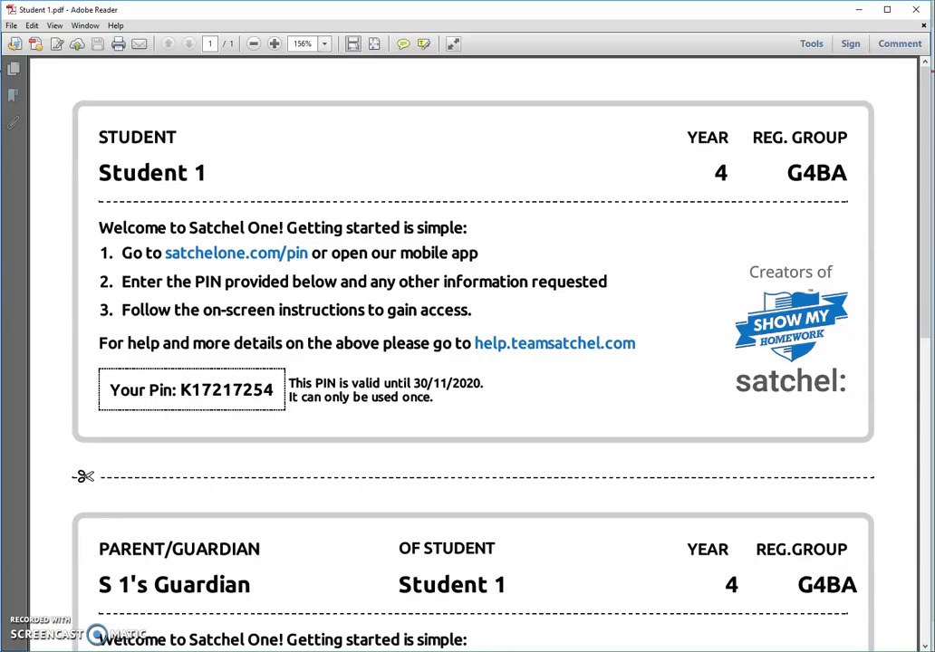
drag(182, 392, 271, 398)
key(ctrl+c)
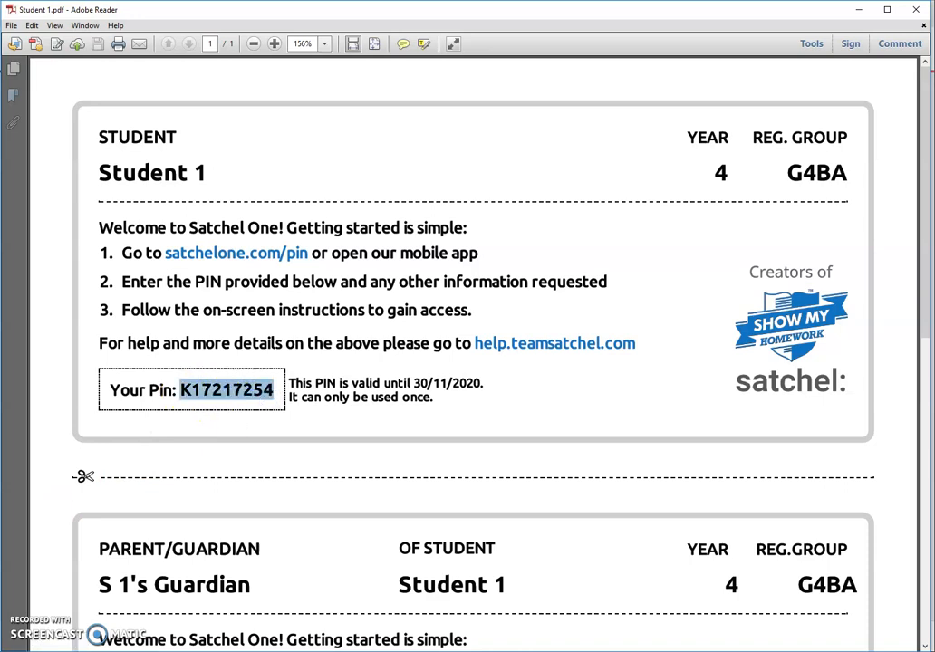
key(alt+Tab)
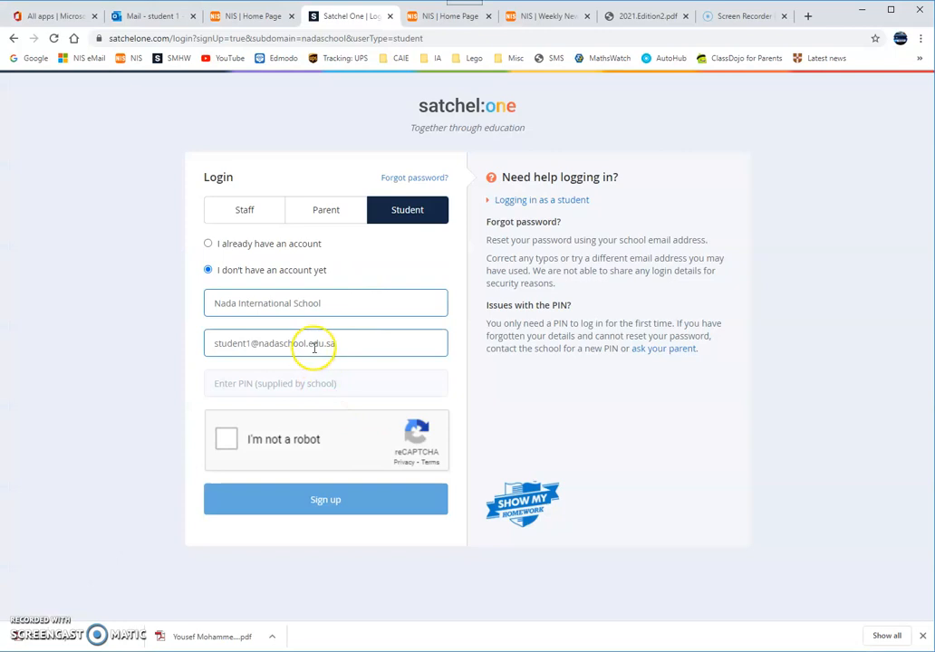
Step: Paste the school-issued PIN into the Satchel One PIN field and tick 'I'm not a robot'
click(260, 383)
key(ctrl+v)
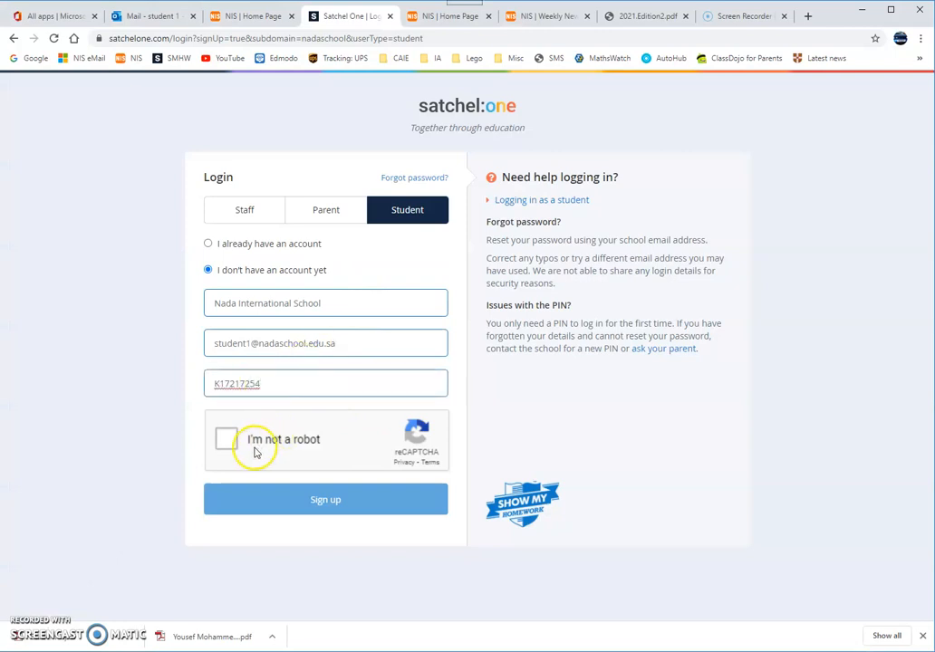
click(227, 442)
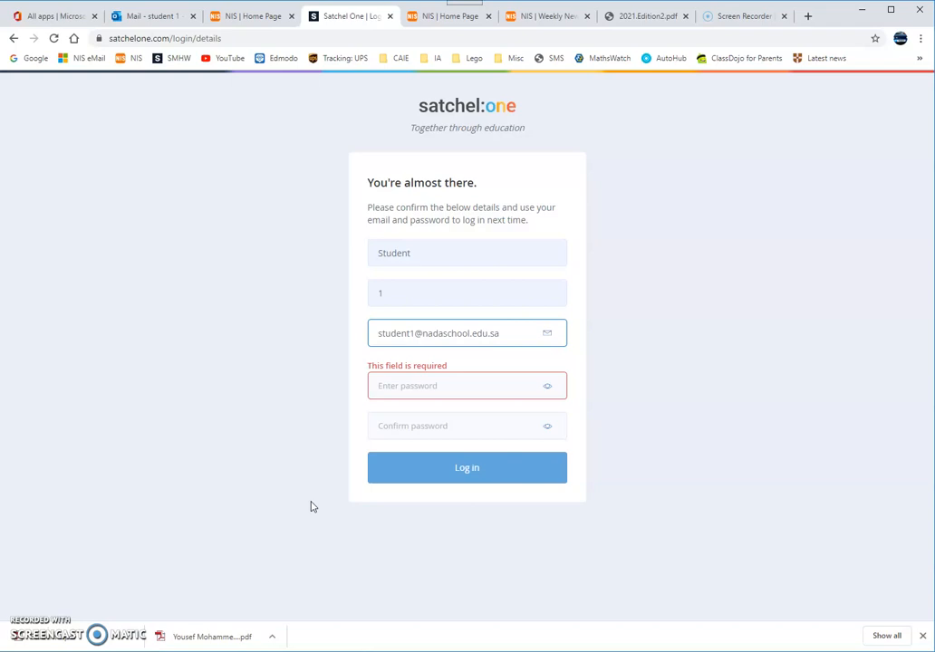
Step: Enter a new account password and its confirmation, then submit the account details
click(426, 386)
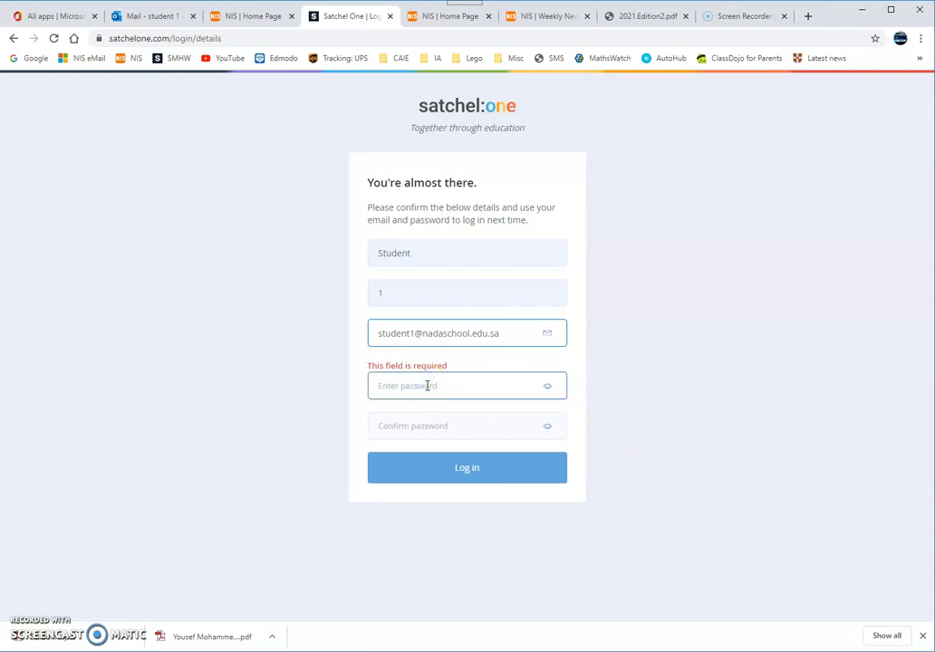
text(***)
key(BackSpace)
key(BackSpace)
text(*)
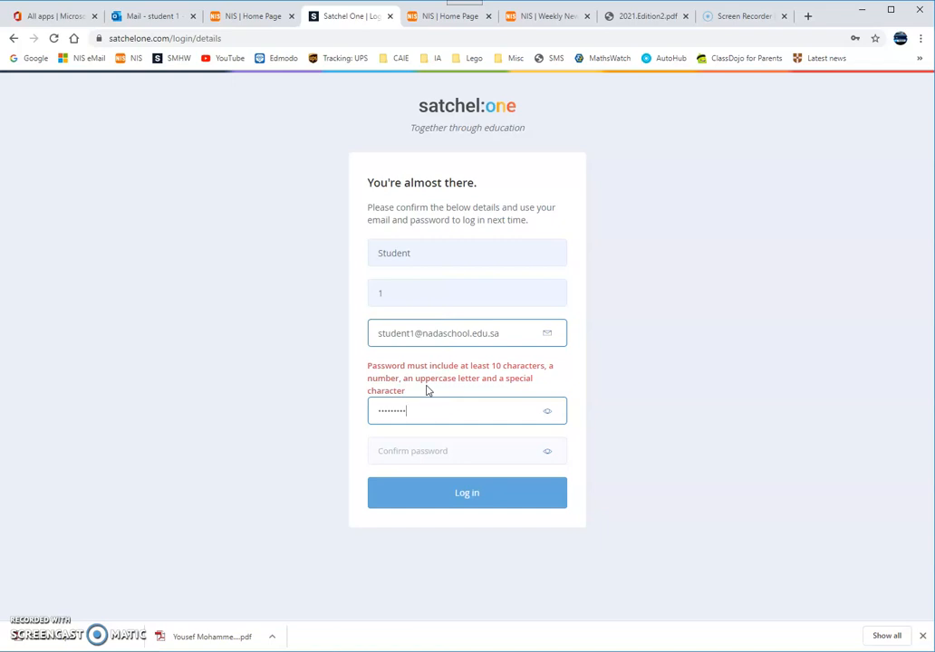
text(*)
click(411, 414)
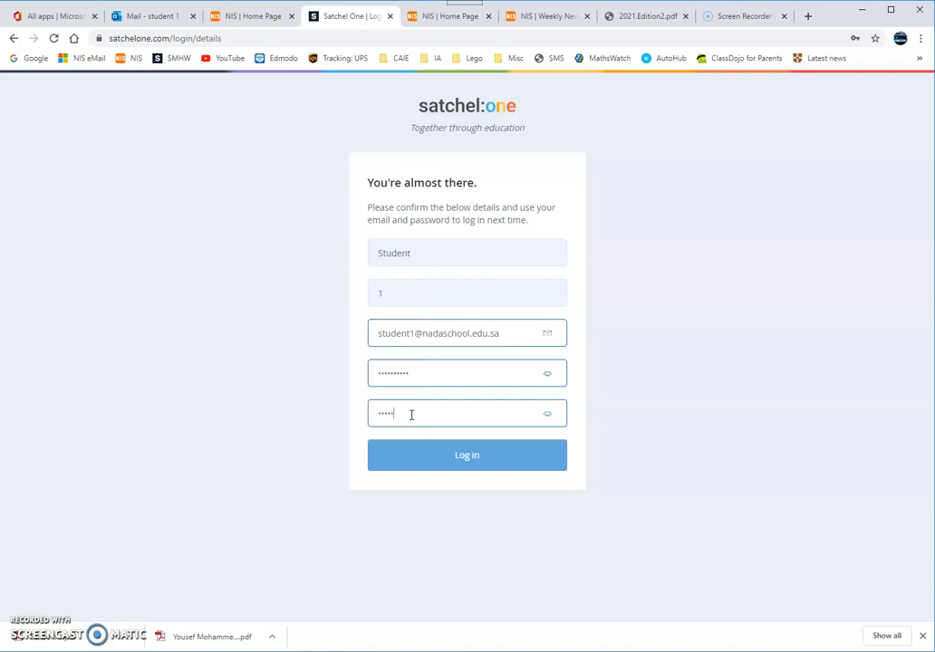
click(467, 467)
Step: Retype the mismatched confirmation password and log in to the student To-do list
drag(455, 411, 360, 414)
text(••••)
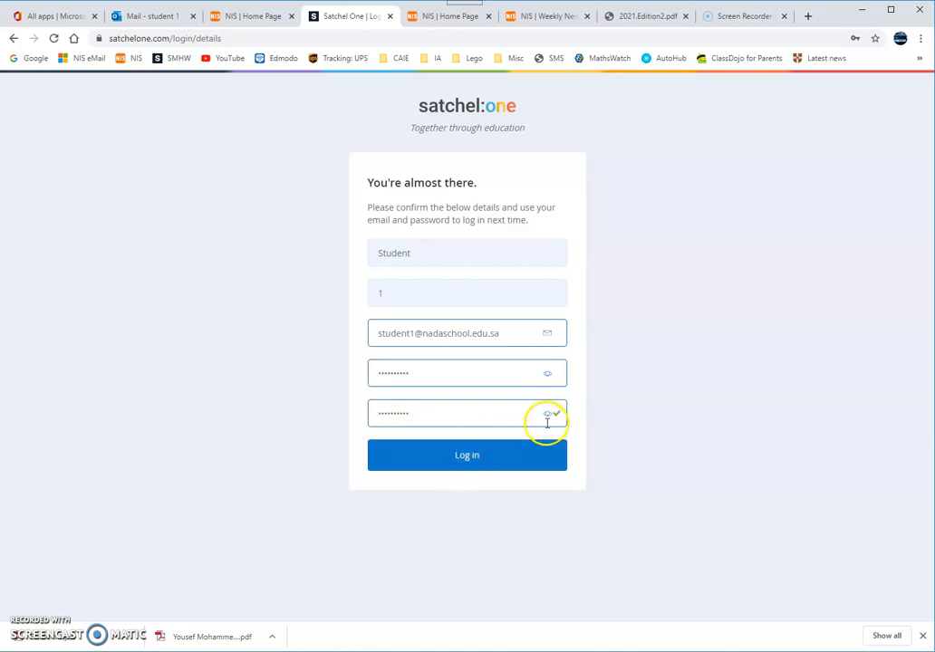
click(468, 460)
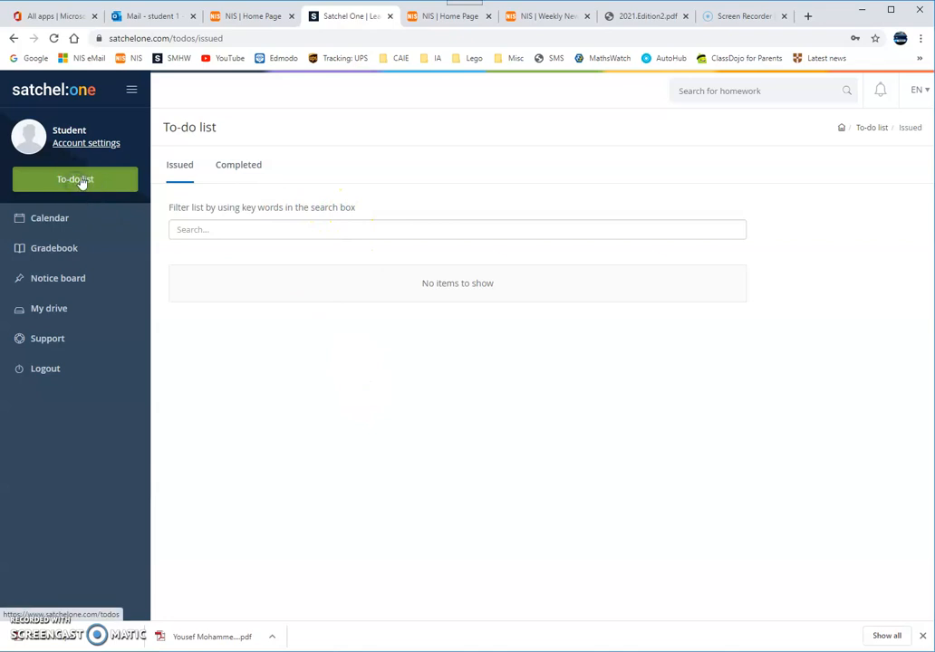
Step: View the empty 24–30 Aug week in the student calendar, then log out of Satchel One
click(70, 224)
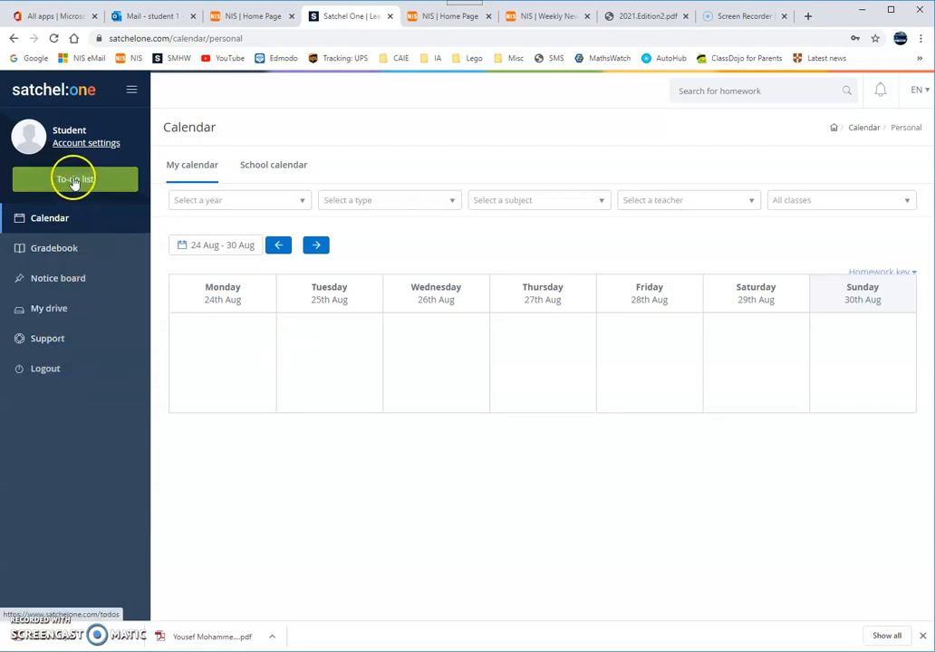
click(65, 369)
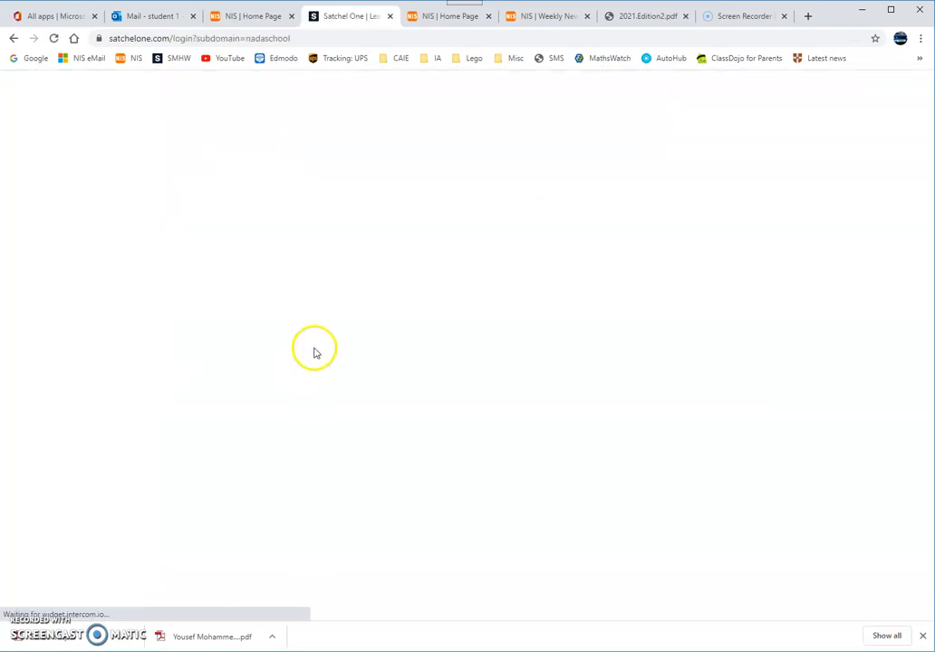
Step: Attempt a new Student sign-up with the school e-mail and pasted PIN, passing the reCAPTCHA
click(396, 218)
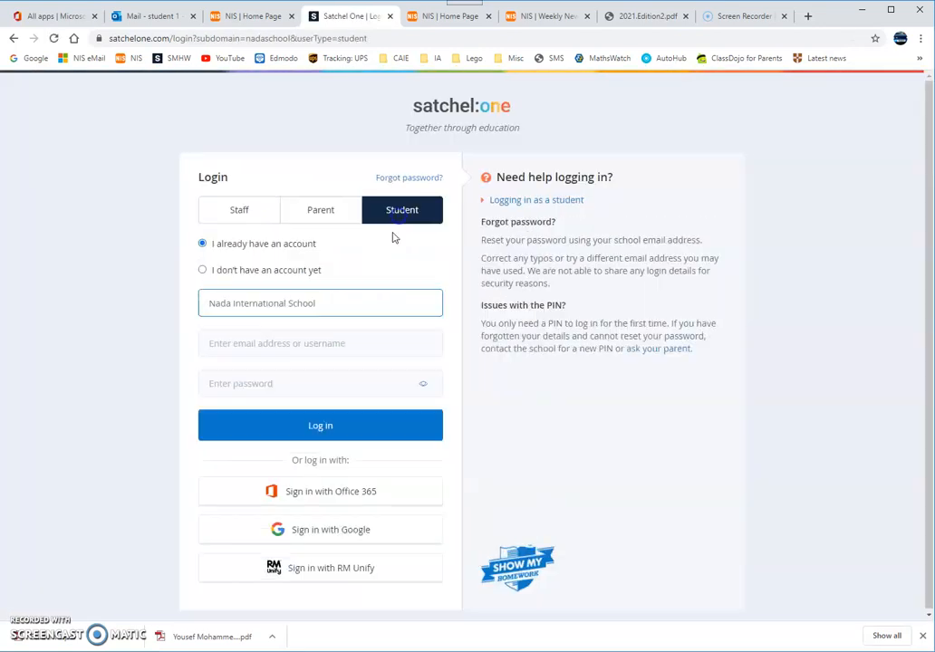
click(227, 271)
click(246, 346)
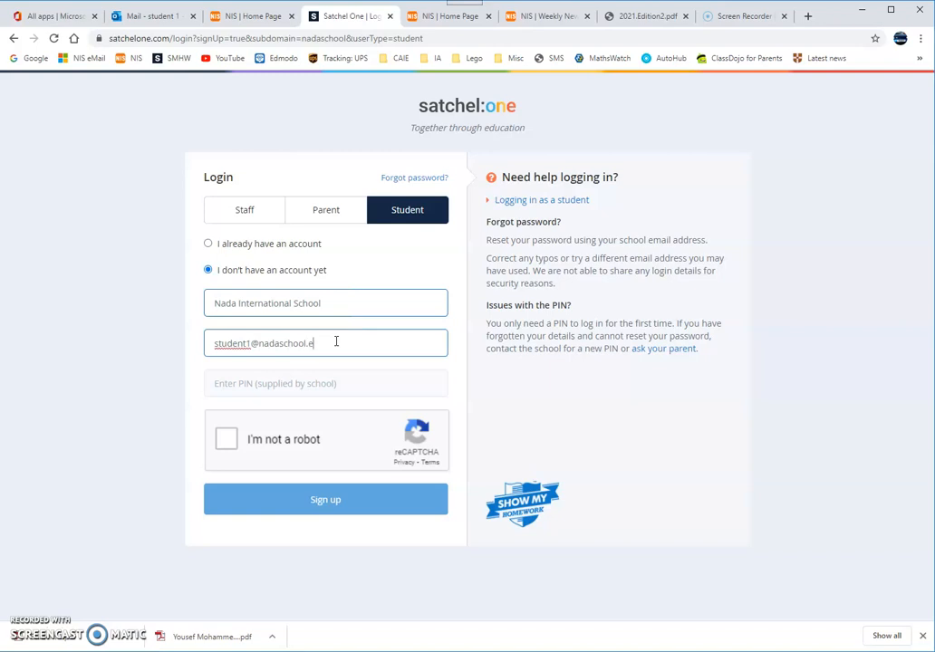
click(314, 385)
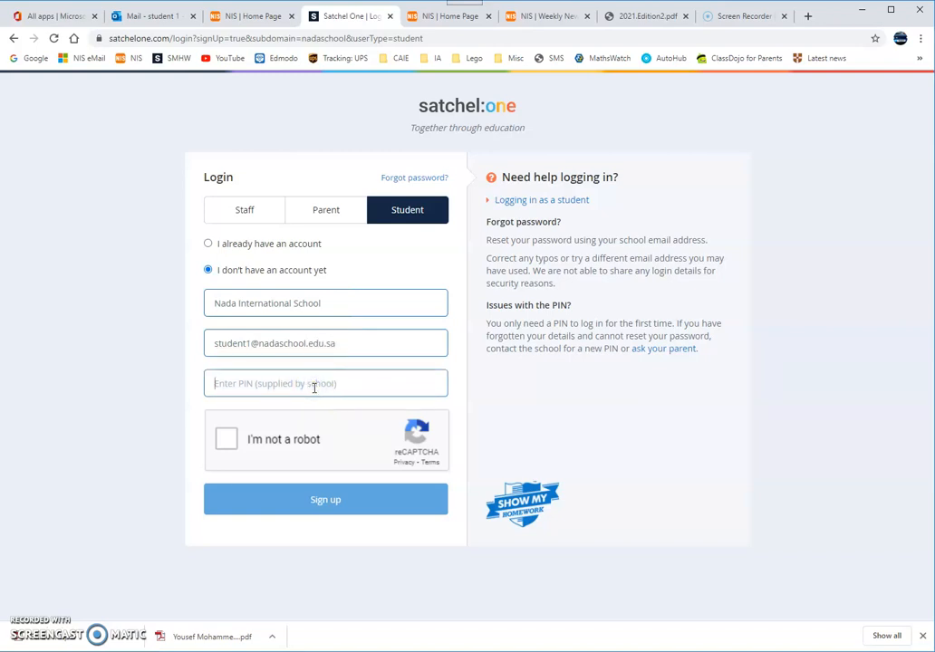
key(ctrl+v)
click(226, 439)
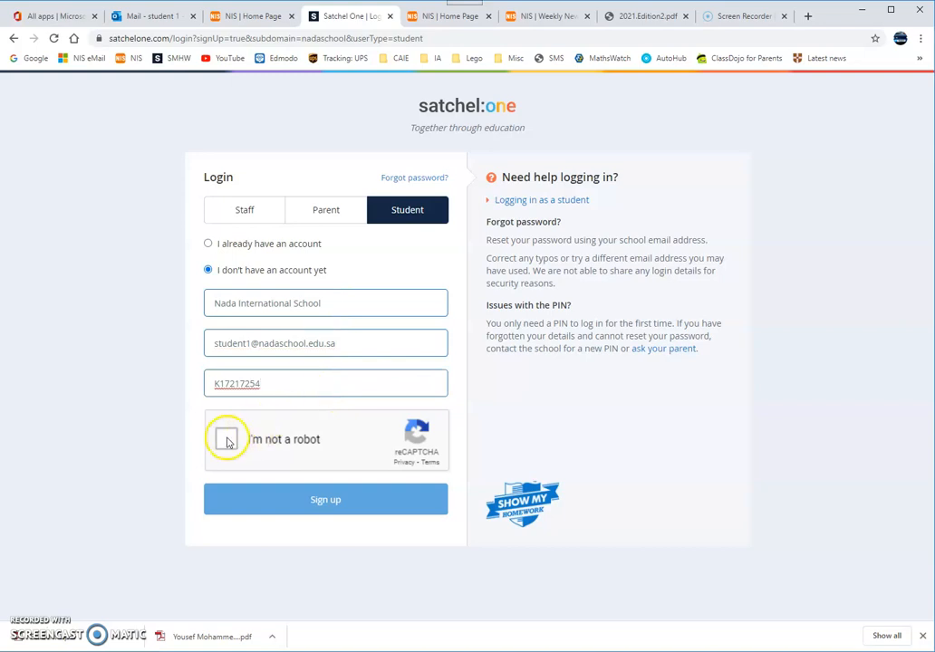
click(307, 508)
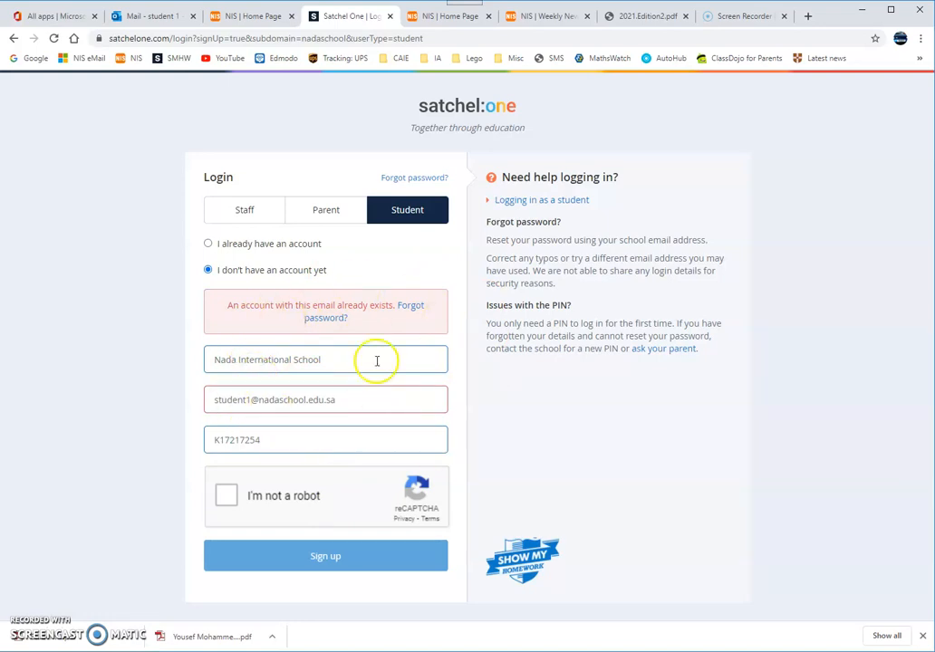
Step: Request a password reset e-mail for the existing student account's school address
click(412, 310)
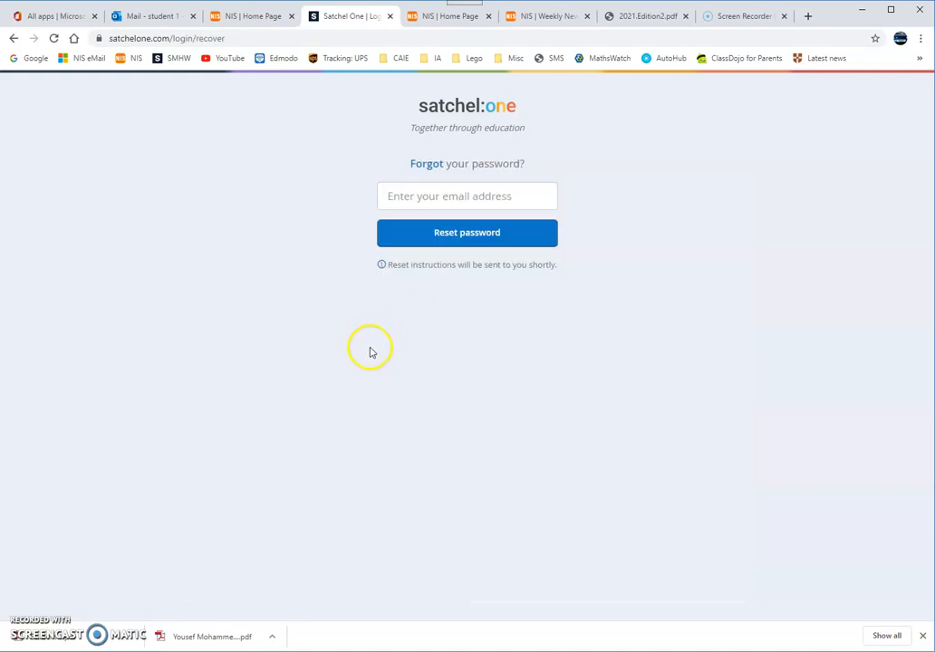
click(421, 200)
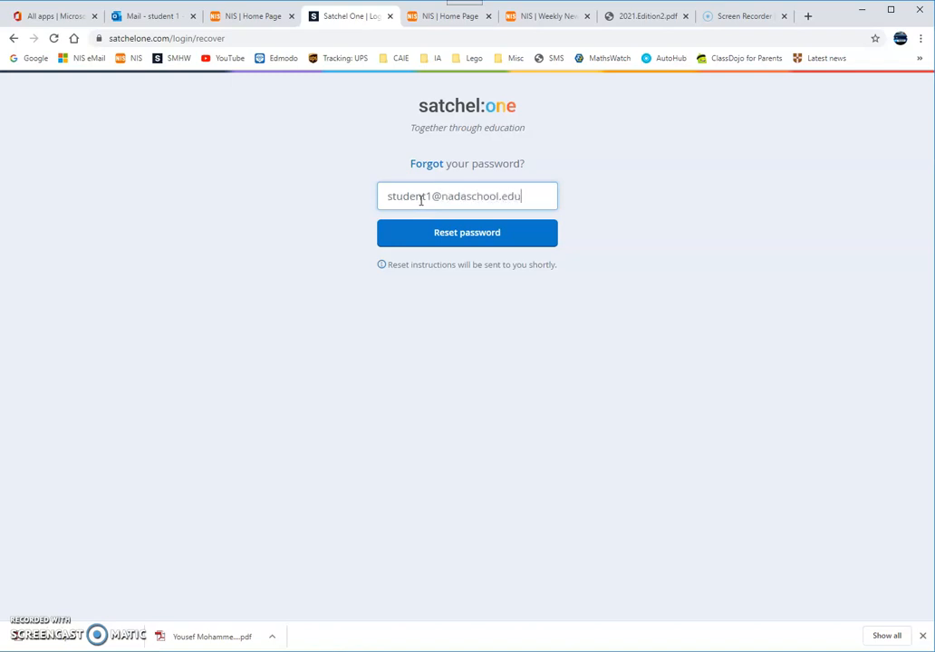
click(460, 243)
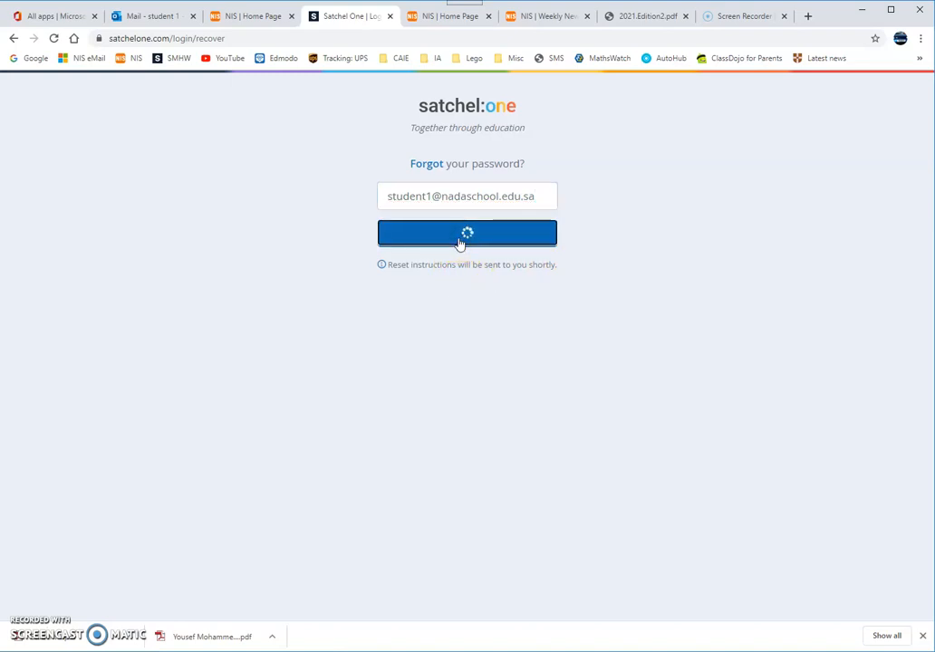
click(146, 17)
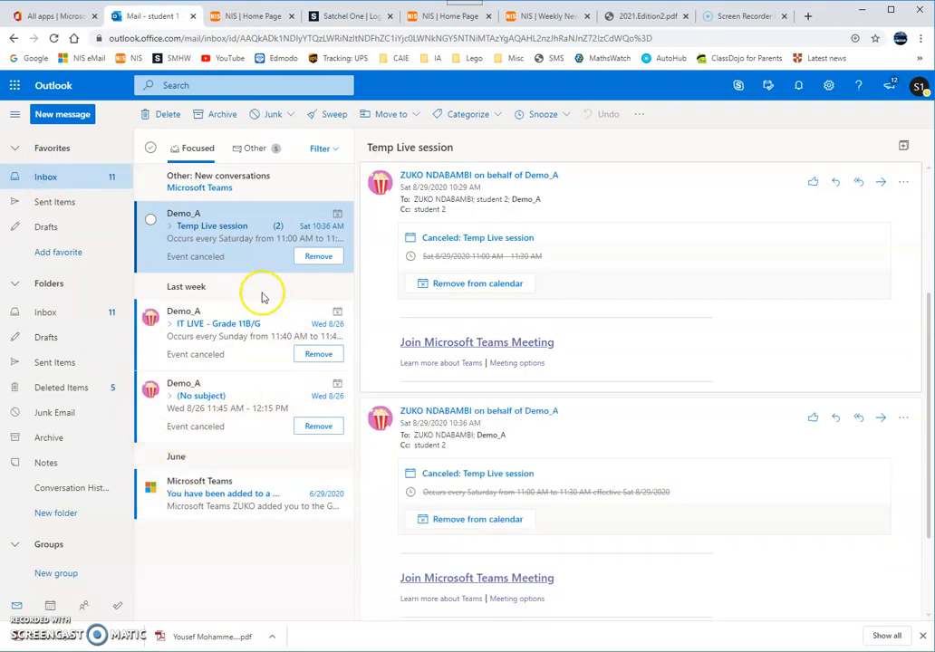
Step: Open the Show My Homework 'Change your password' e-mail from Outlook's Other inbox
click(70, 182)
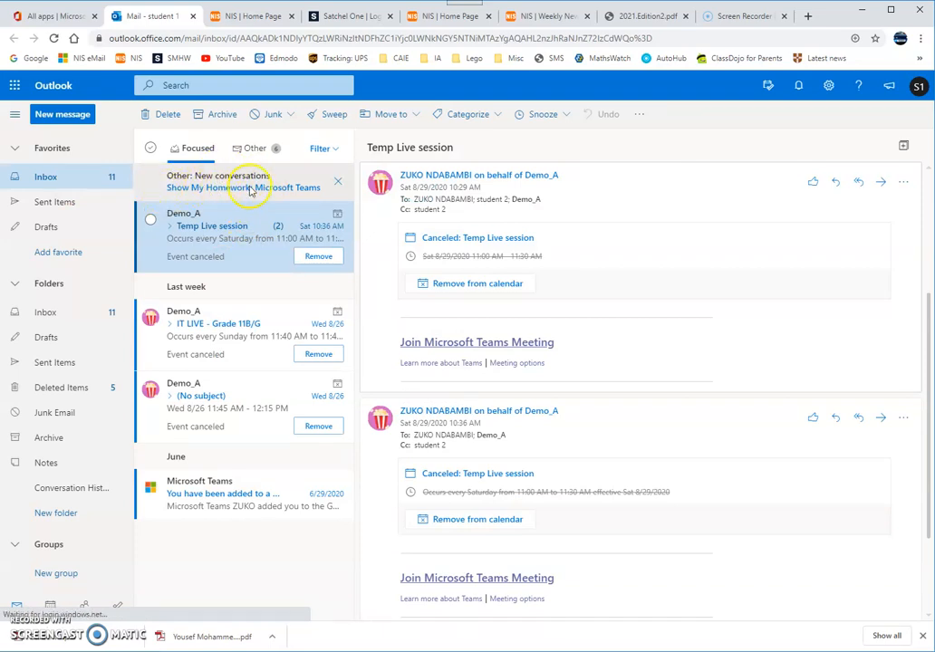
click(251, 187)
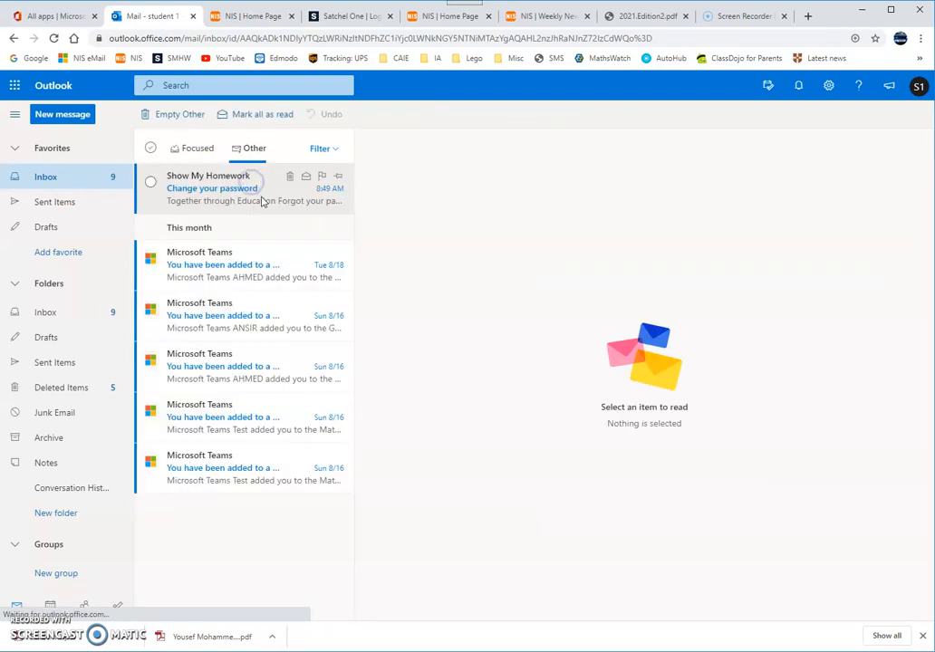
click(208, 186)
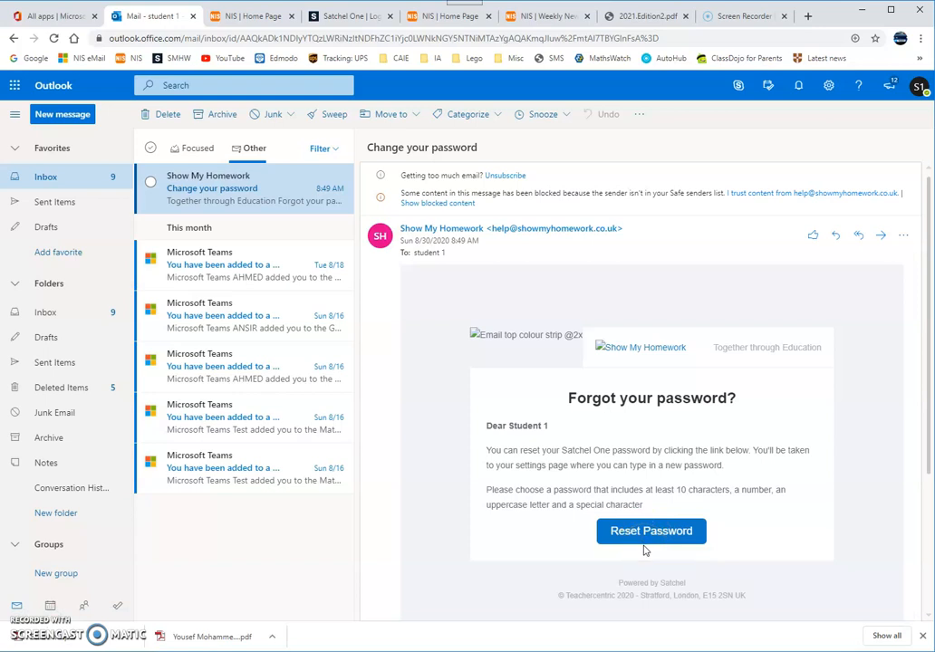
Step: Go back to the Satchel One login page and switch to the Staff login form
click(333, 16)
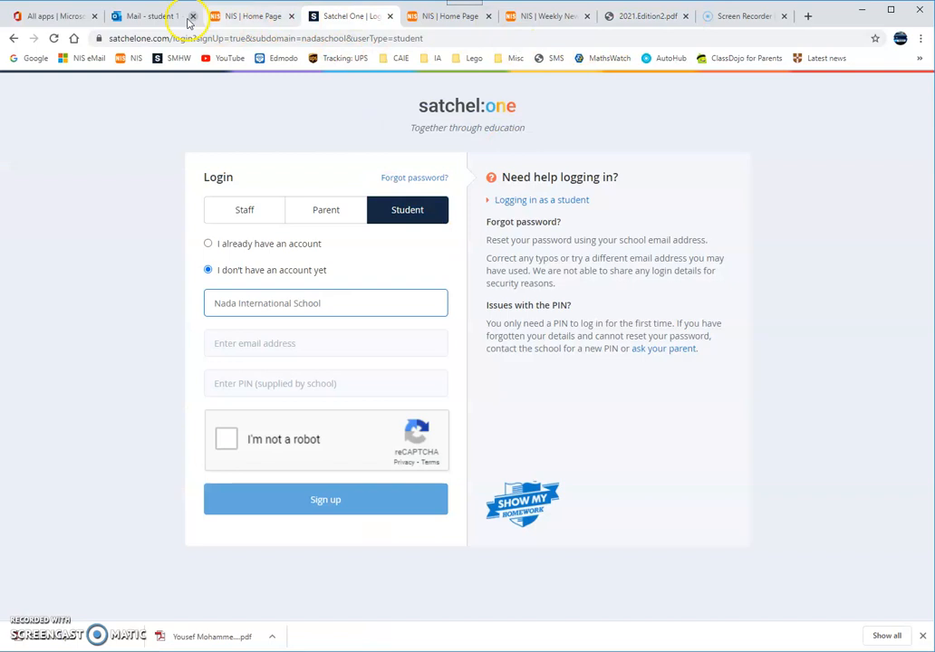
click(181, 16)
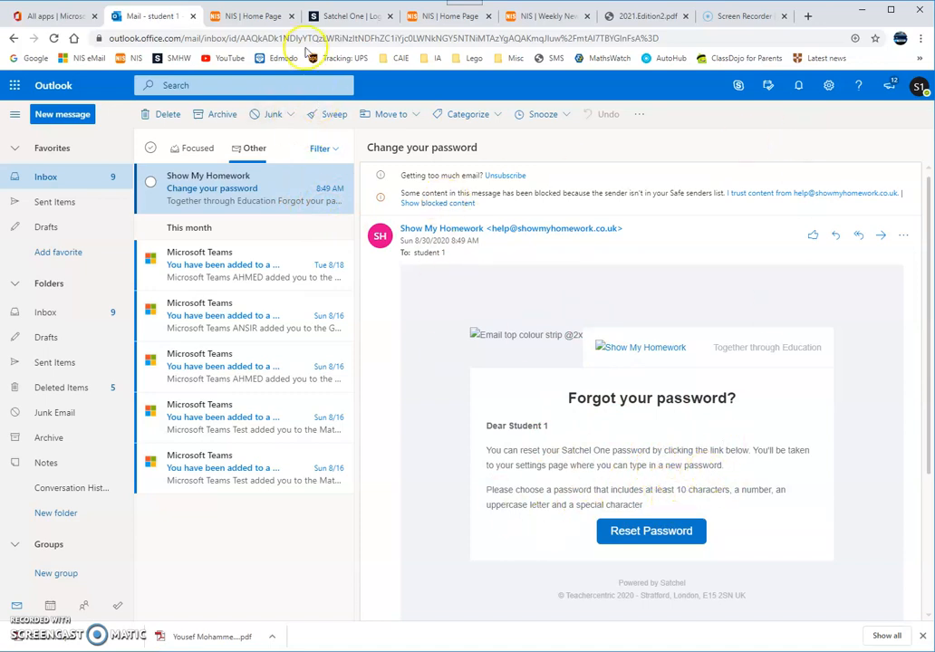
click(347, 15)
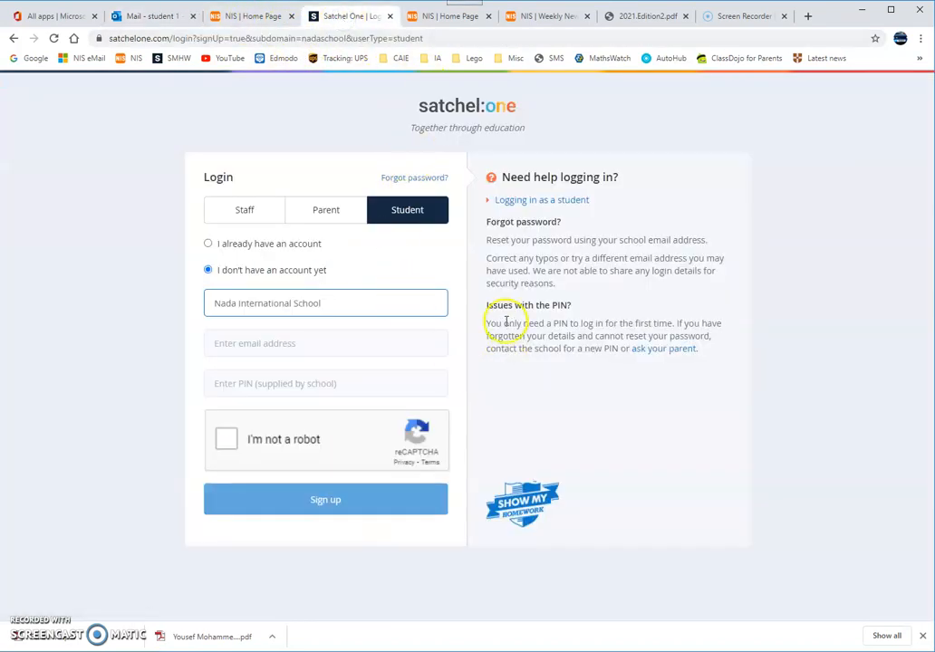
click(244, 222)
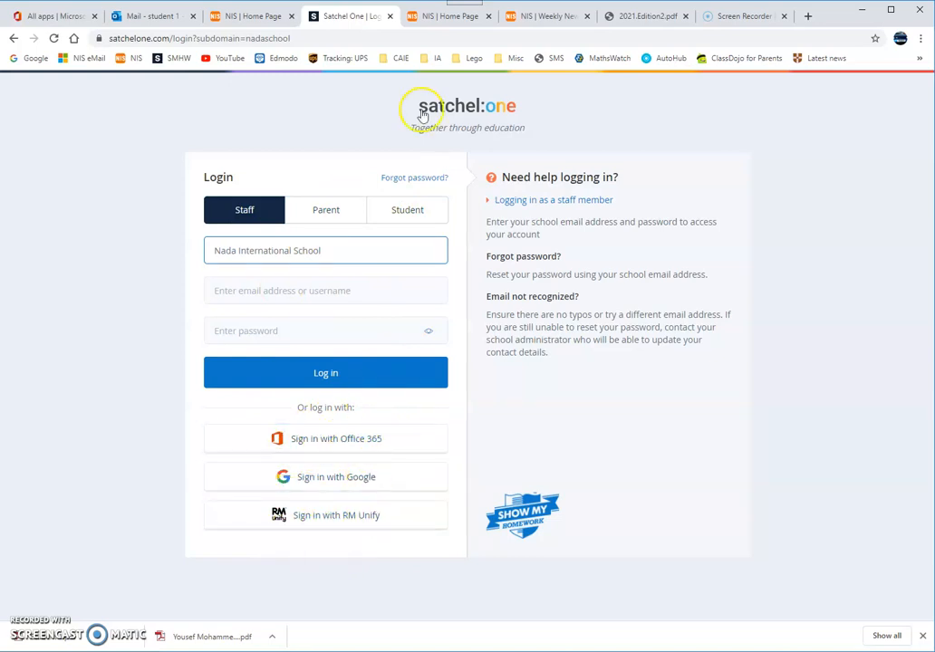
Step: Sign in with Office 365 and accept the Show My Homework app permissions
click(131, 16)
click(337, 16)
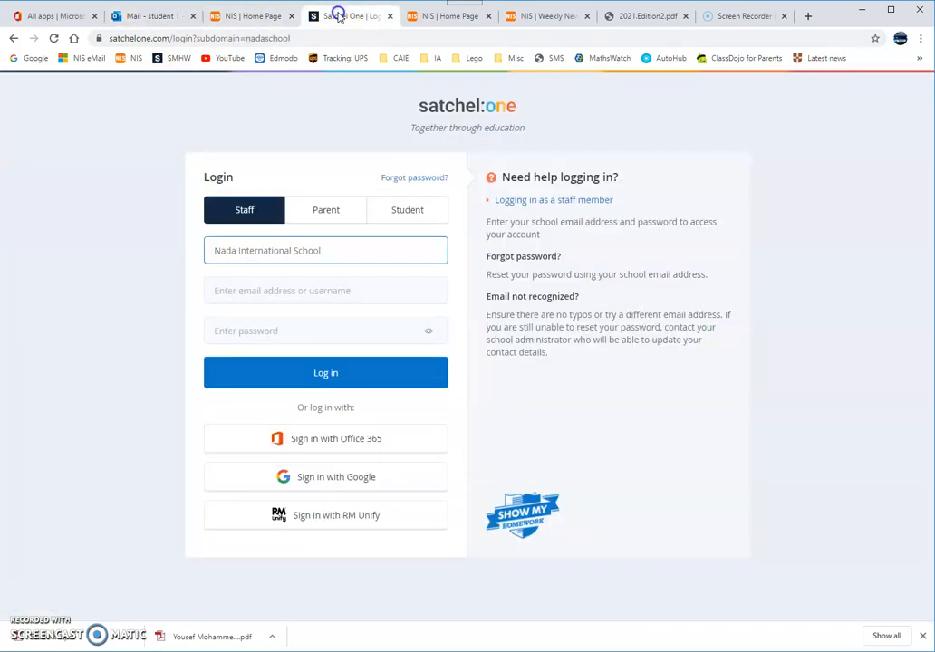
click(334, 441)
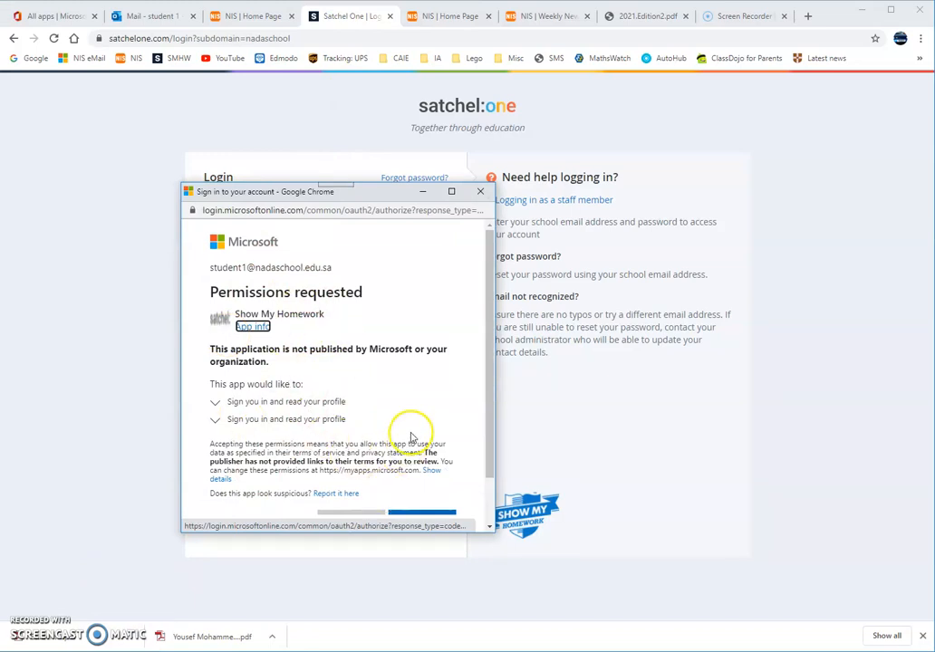
scroll(412, 435, down, 1)
click(419, 465)
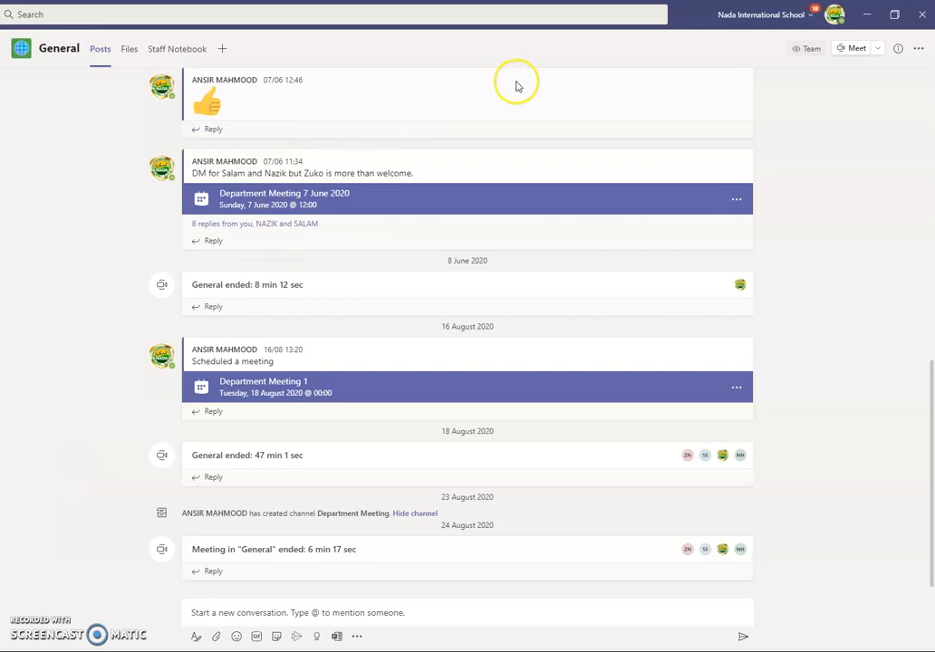
Step: Restore, reposition and widen the Teams window to full width, then show the teams list
click(895, 14)
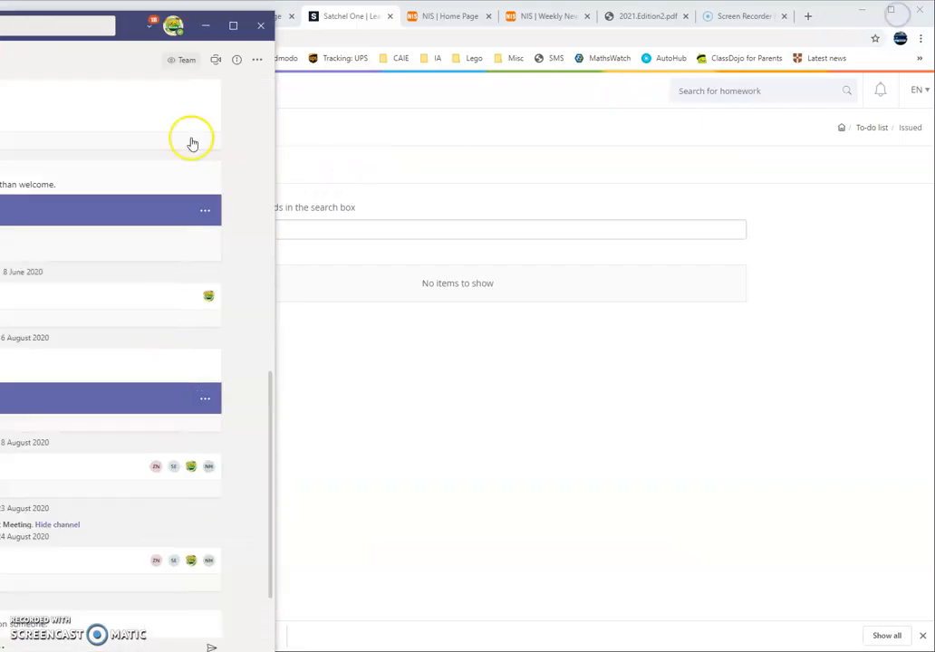
drag(129, 26, 402, 8)
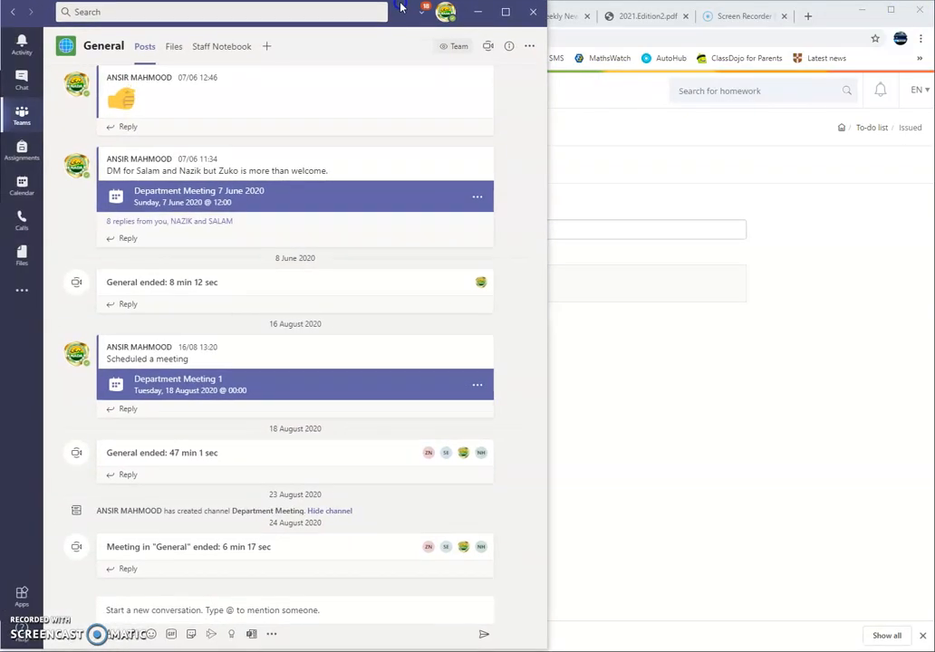
drag(560, 188, 562, 188)
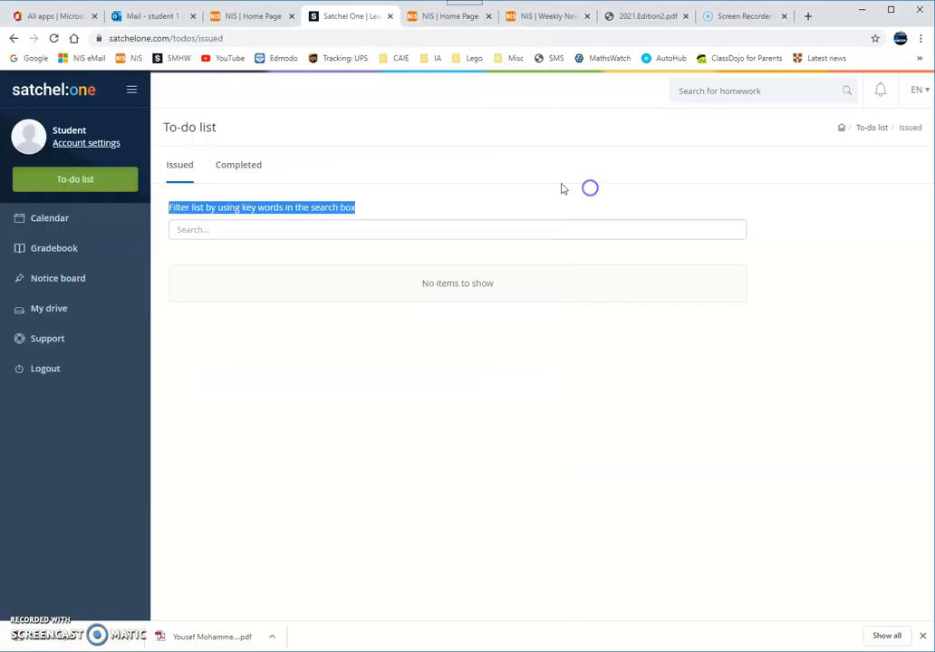
key(alt+Tab)
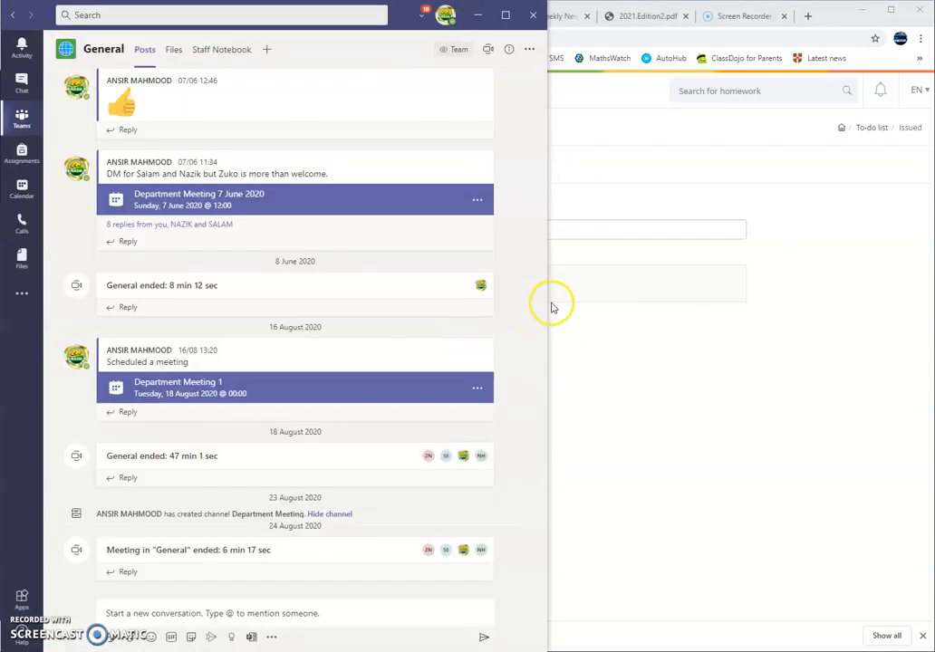
drag(546, 304, 926, 302)
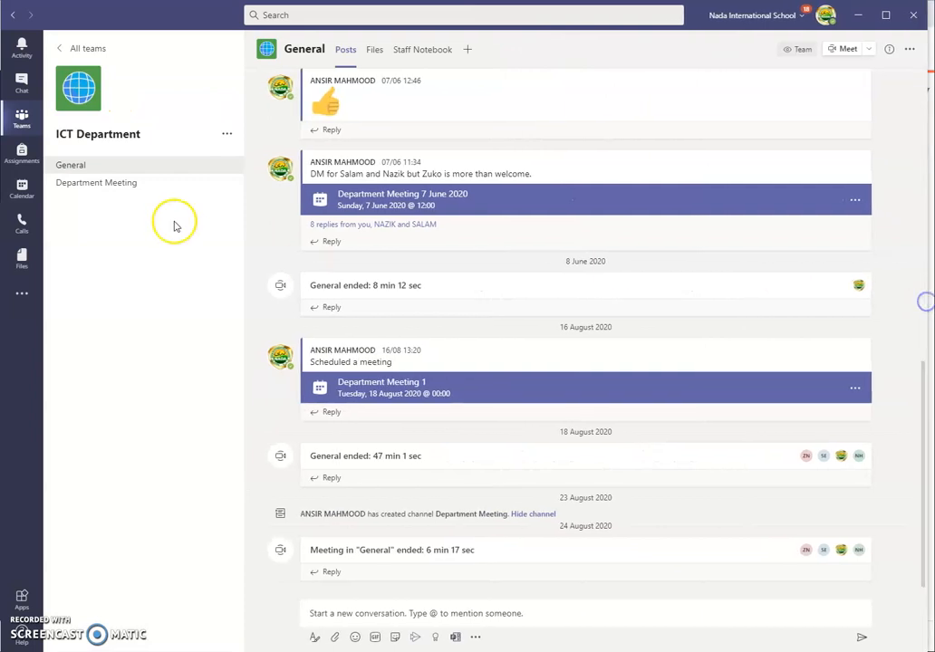
click(23, 117)
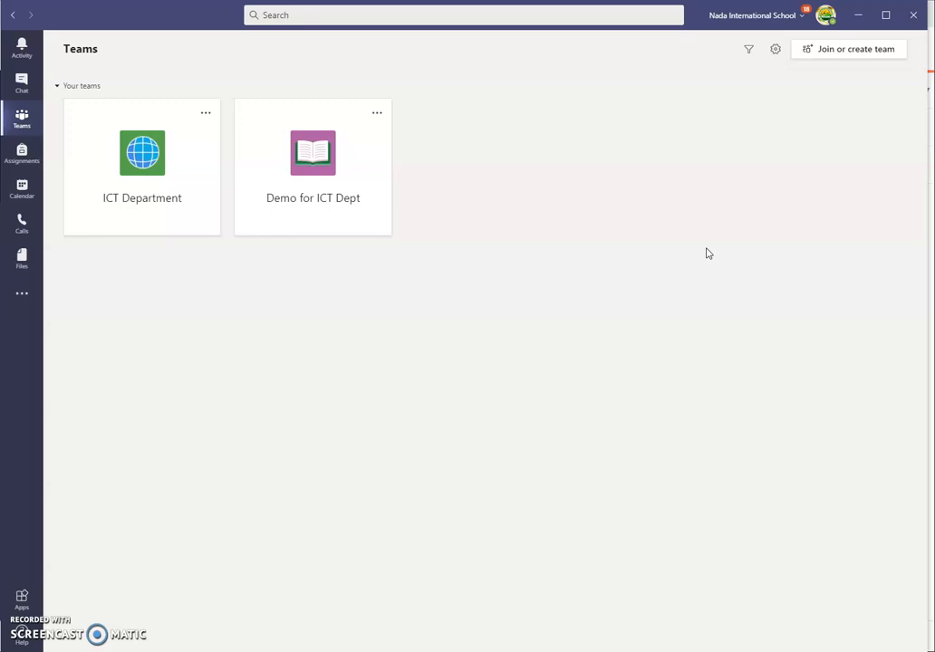
click(698, 251)
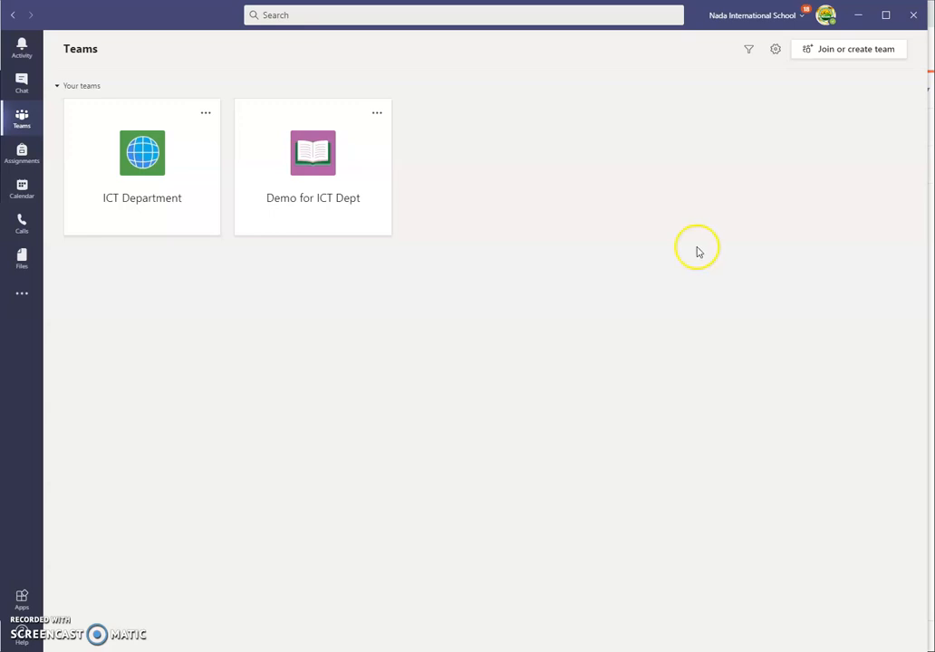